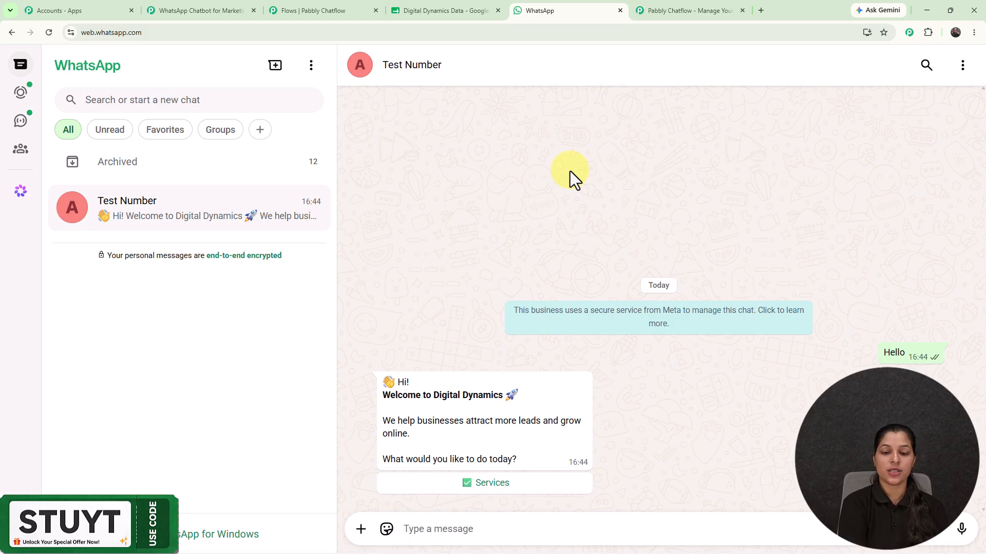
- Answer the chatbot with Services, pick Social Media Marketing from the list, then choose Book Call
{"action": "left_click", "coordinate": [525, 485]}
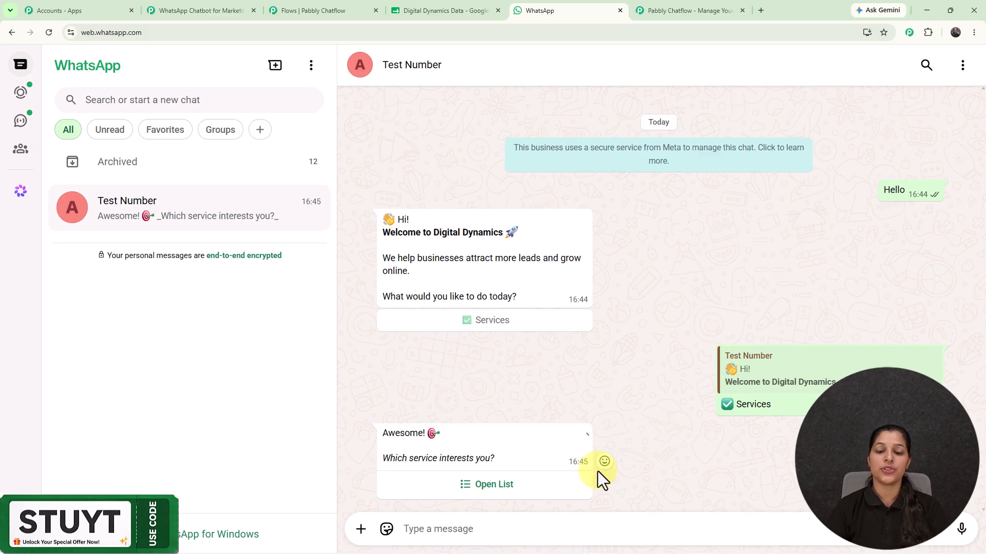
{"action": "left_click", "coordinate": [510, 492]}
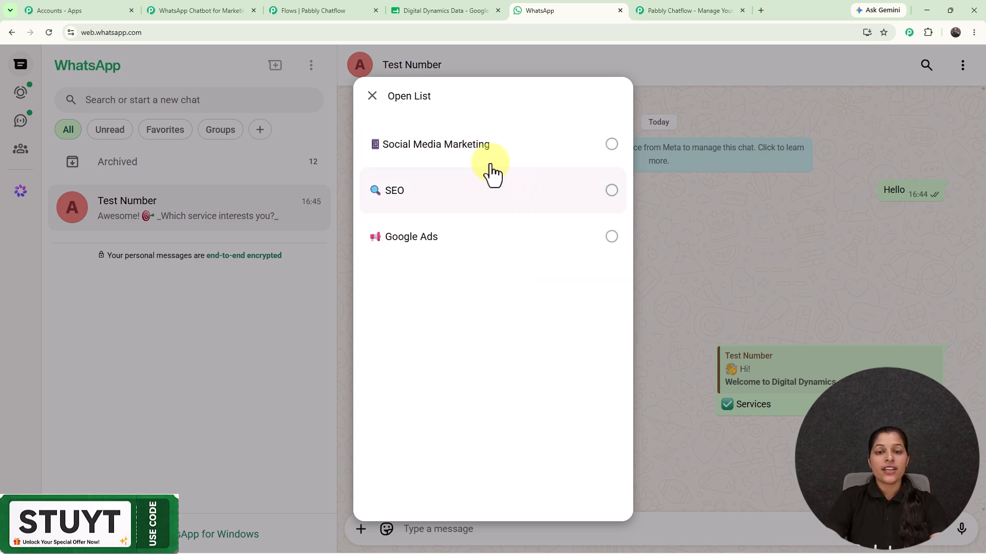
{"action": "left_click", "coordinate": [444, 159]}
{"action": "left_click", "coordinate": [592, 482]}
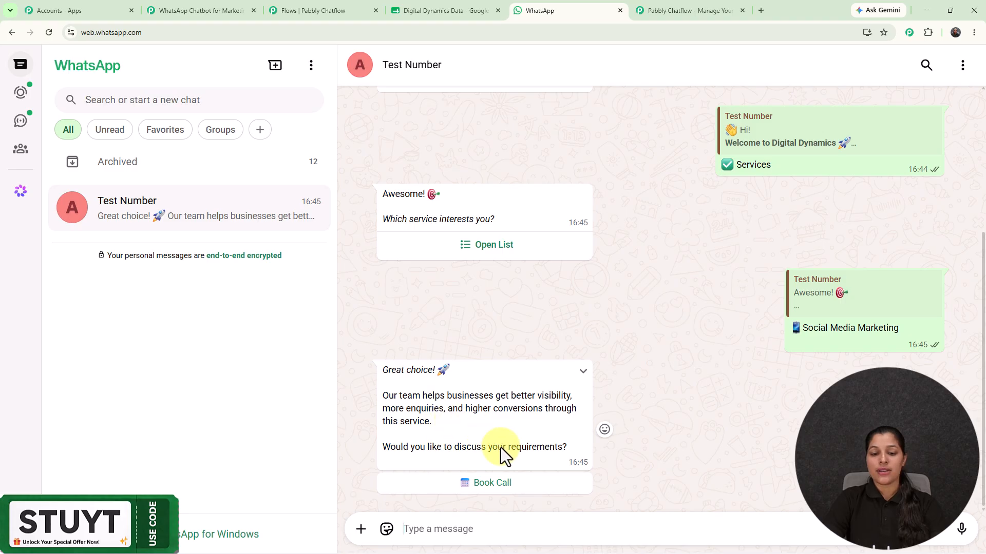
{"action": "left_click", "coordinate": [493, 483]}
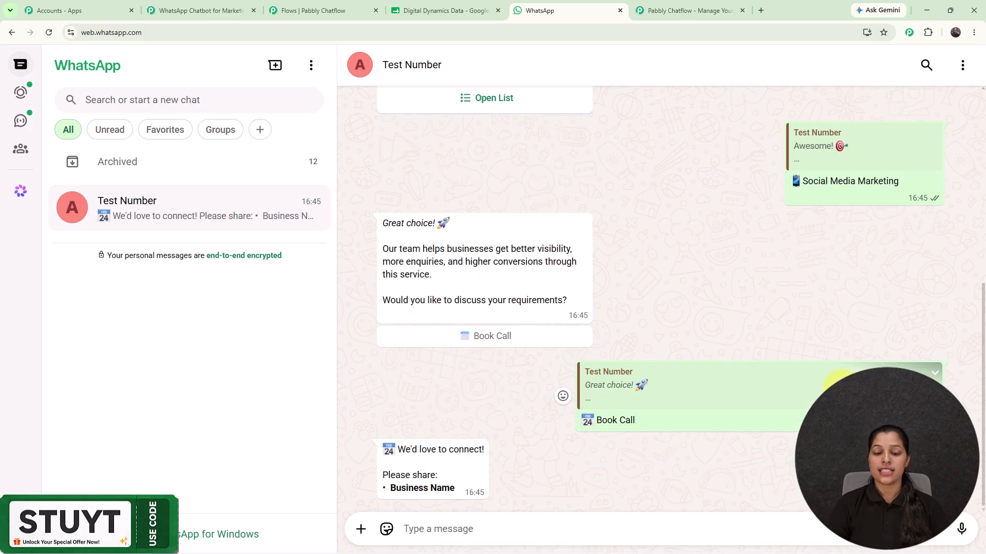
- Send the chatbot the business name Xyz, then your full name and your email address
{"action": "left_click", "coordinate": [478, 529]}
{"action": "type", "text": "X"}
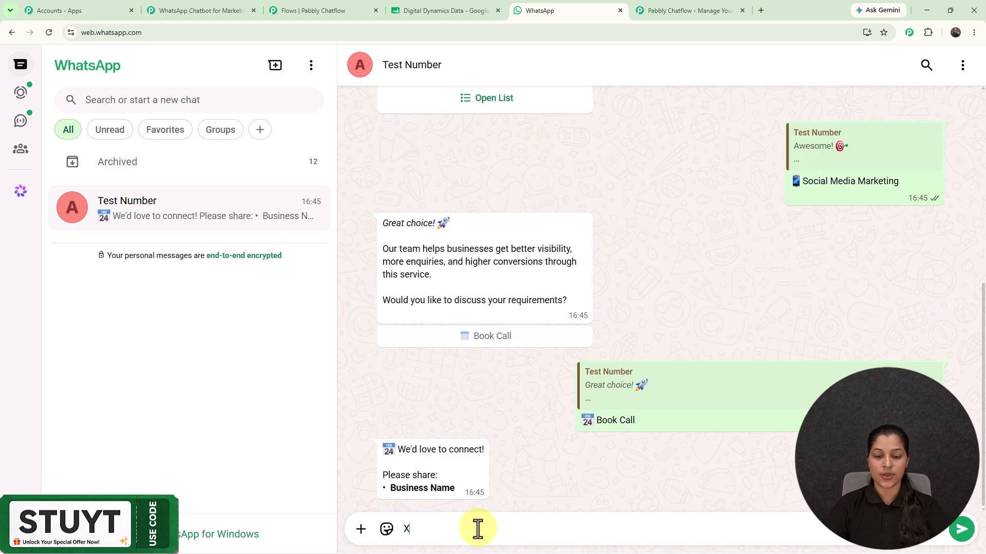
{"action": "type", "text": "y"}
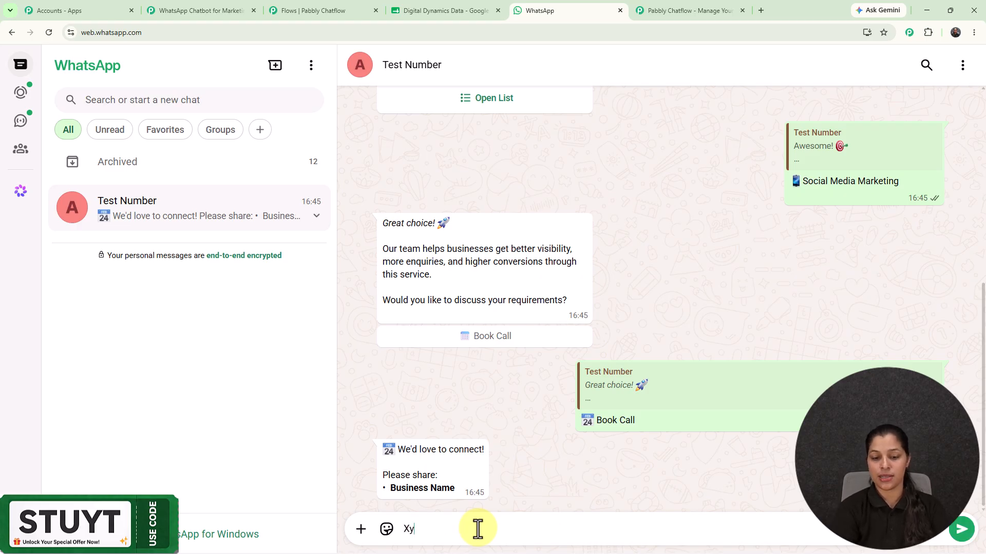
{"action": "type", "text": "z"}
{"action": "key", "text": "Return"}
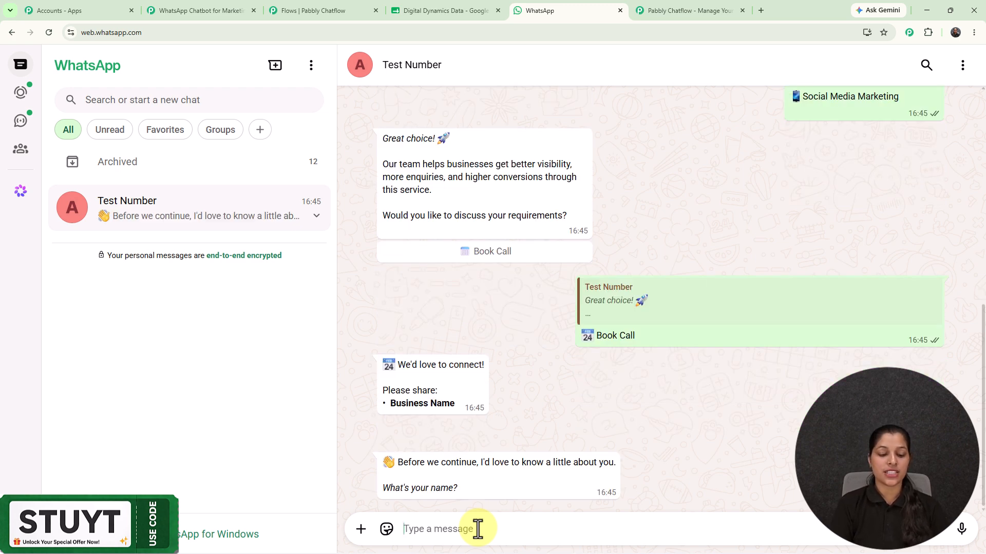
{"action": "type", "text": "D"}
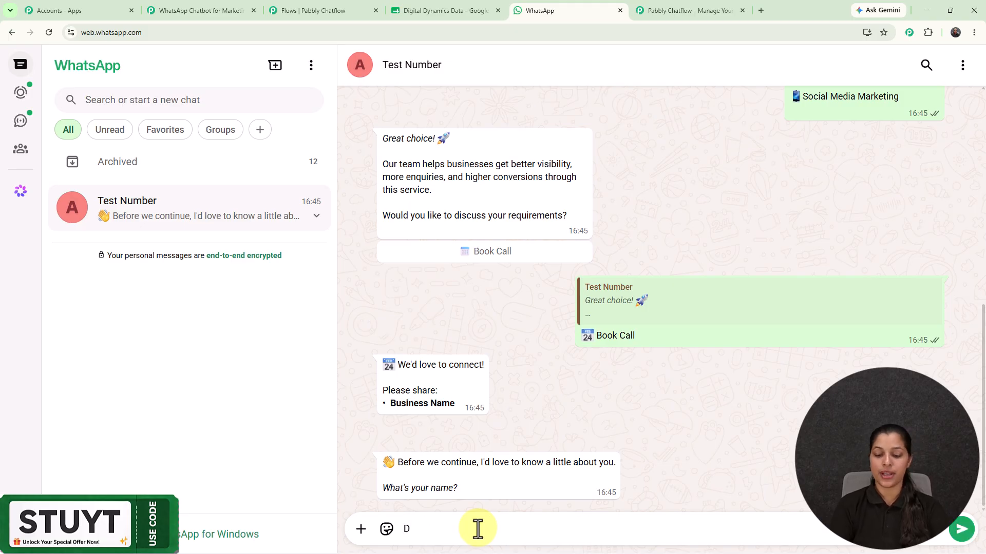
{"action": "type", "text": "emo"}
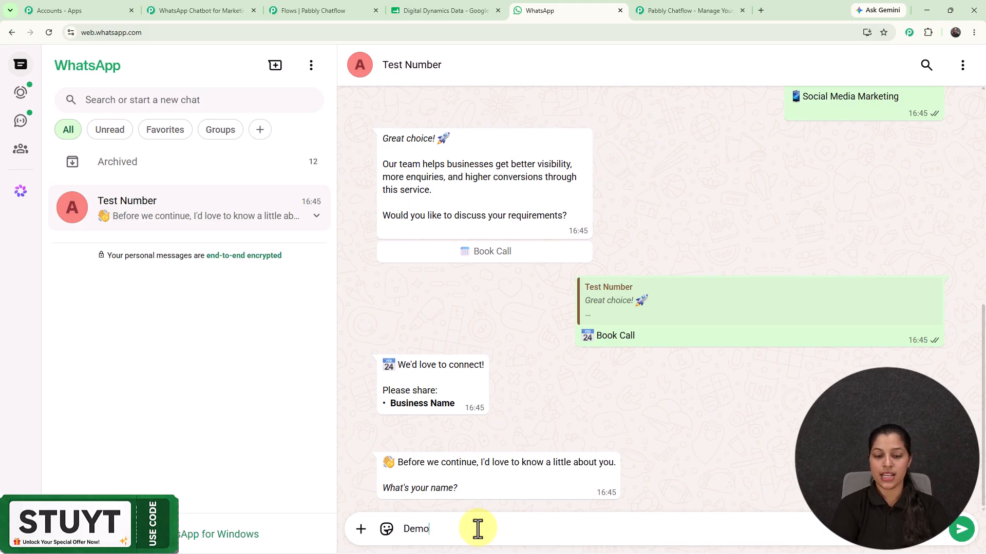
{"action": "type", "text": " User"}
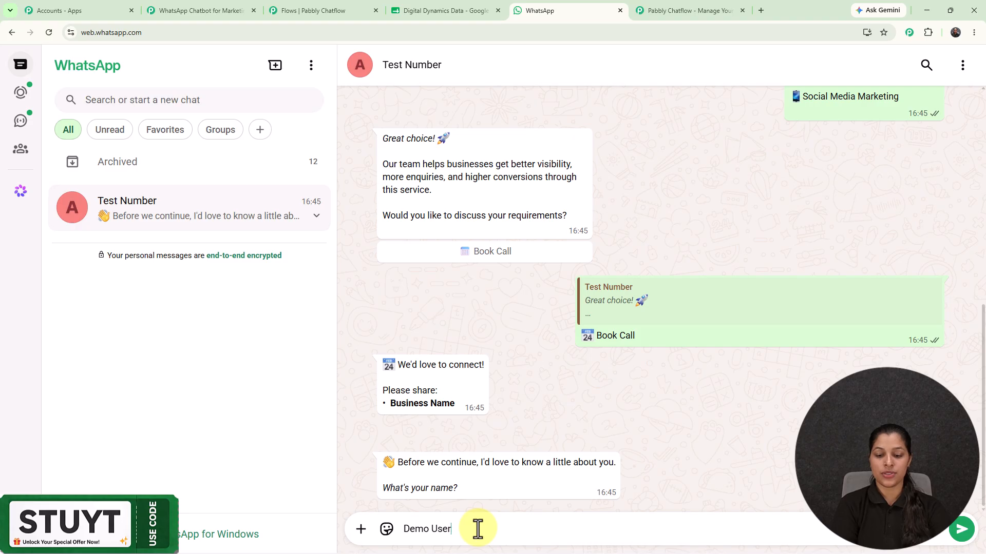
{"action": "key", "text": "Return"}
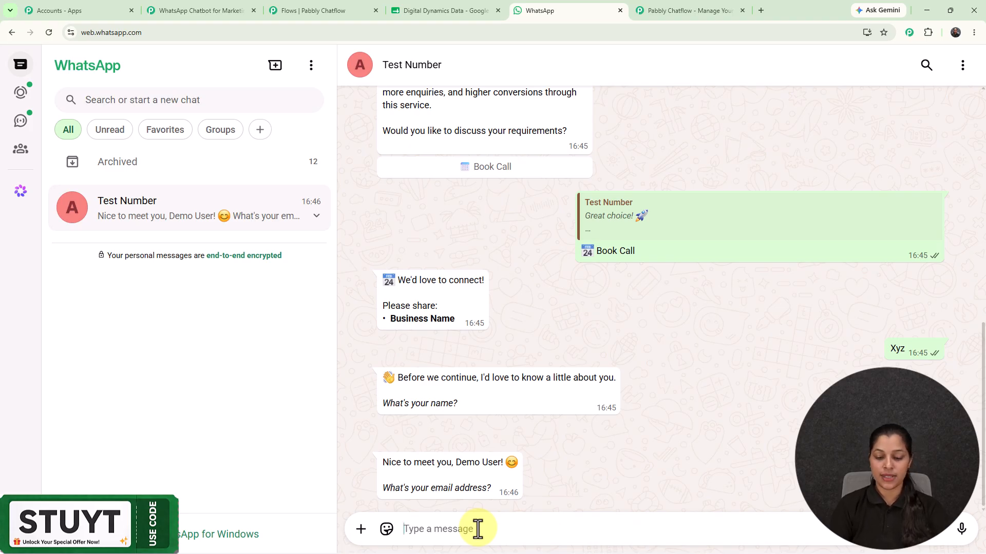
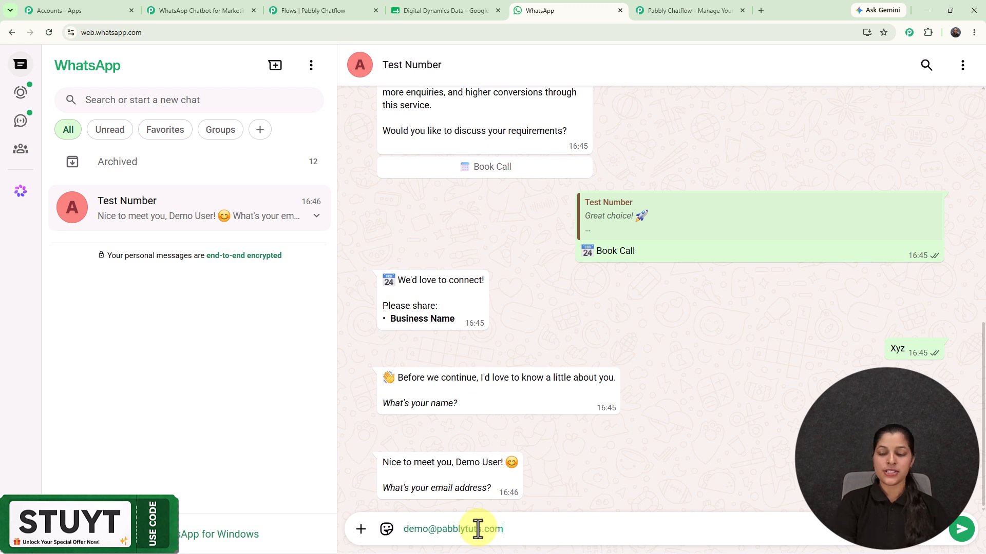
{"action": "key", "text": "Return"}
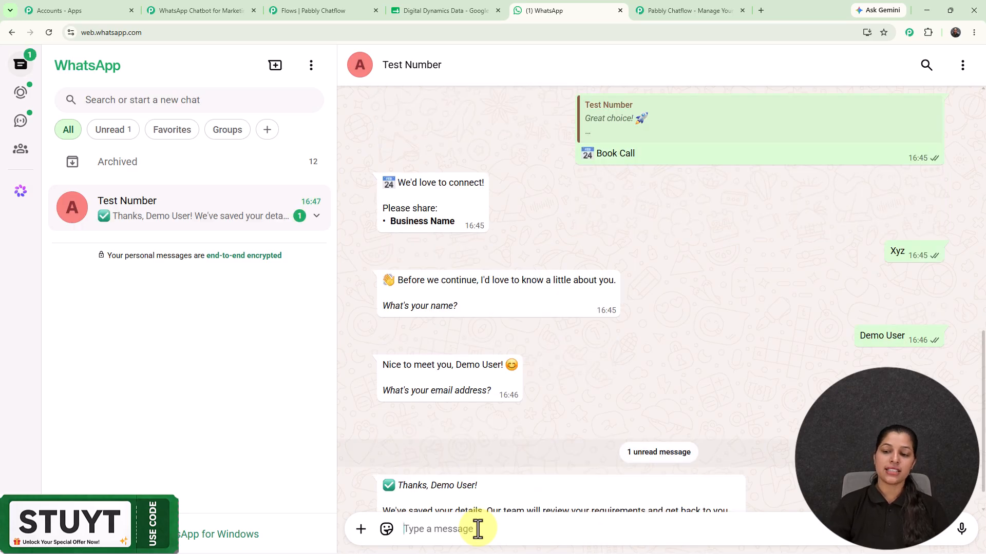
- Scroll through the finished chat, then switch to the Digital Dynamics Data sheet to see the row 3 lead
{"action": "scroll", "coordinate": [543, 396], "scroll_direction": "down", "scroll_amount": 1}
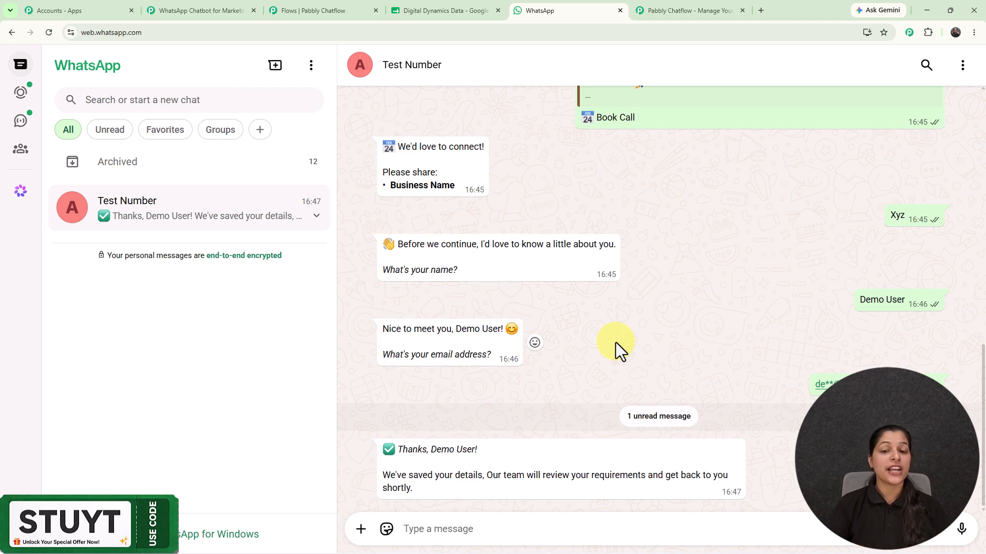
{"action": "scroll", "coordinate": [656, 342], "scroll_direction": "up", "scroll_amount": 6}
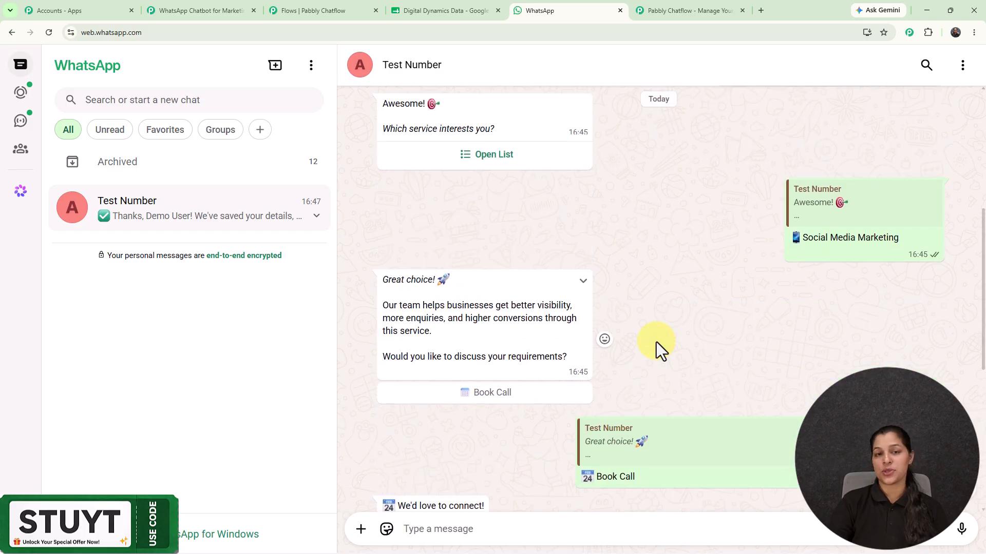
{"action": "left_click", "coordinate": [464, 3]}
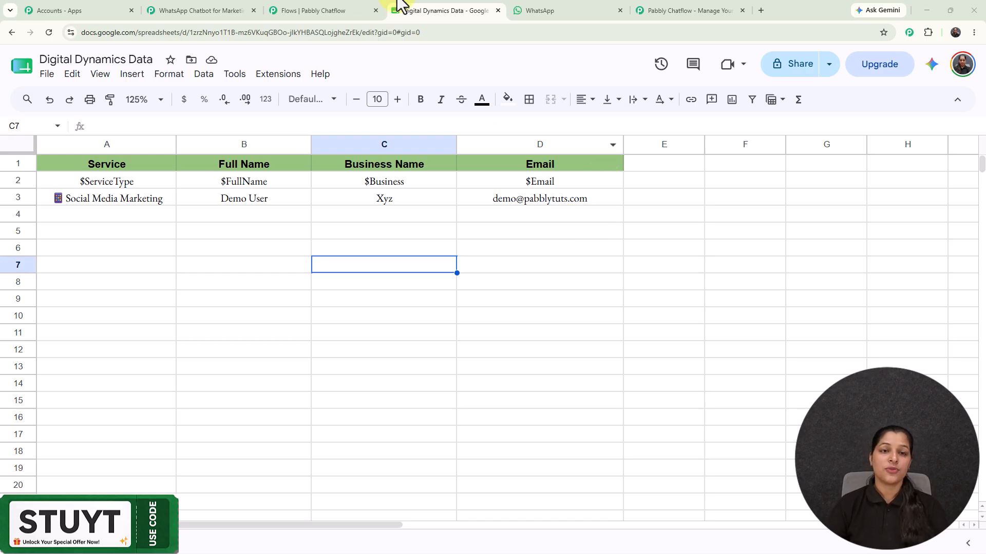
- Switch to the Flows editor tab, close the Pabbly Chatflow sales tab and open a new tab
{"action": "left_click", "coordinate": [348, 11]}
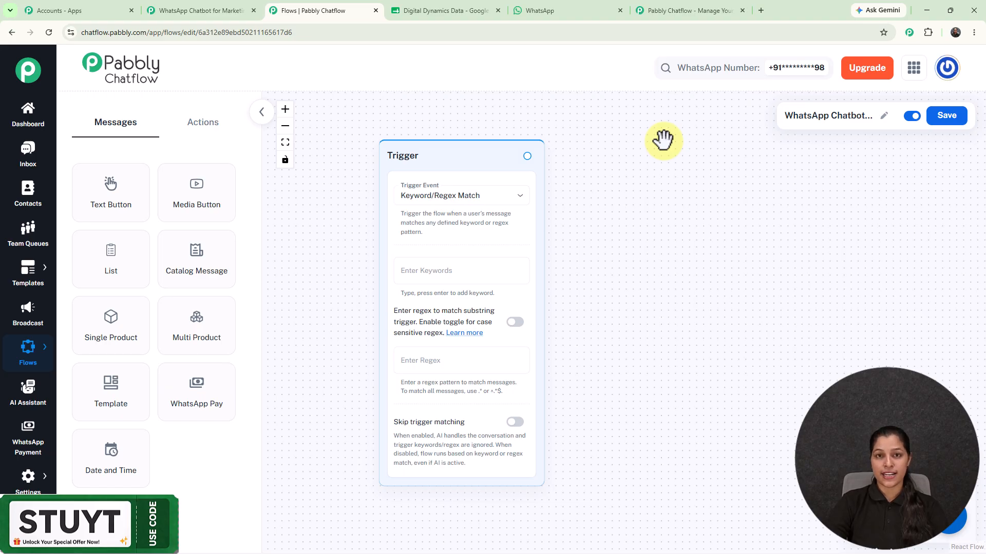
{"action": "left_click", "coordinate": [742, 10]}
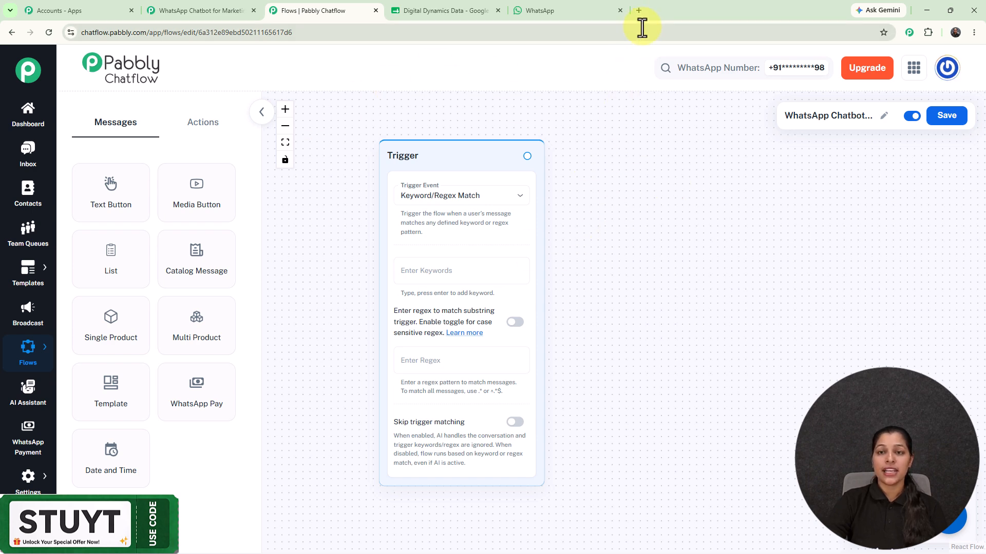
{"action": "left_click", "coordinate": [639, 10]}
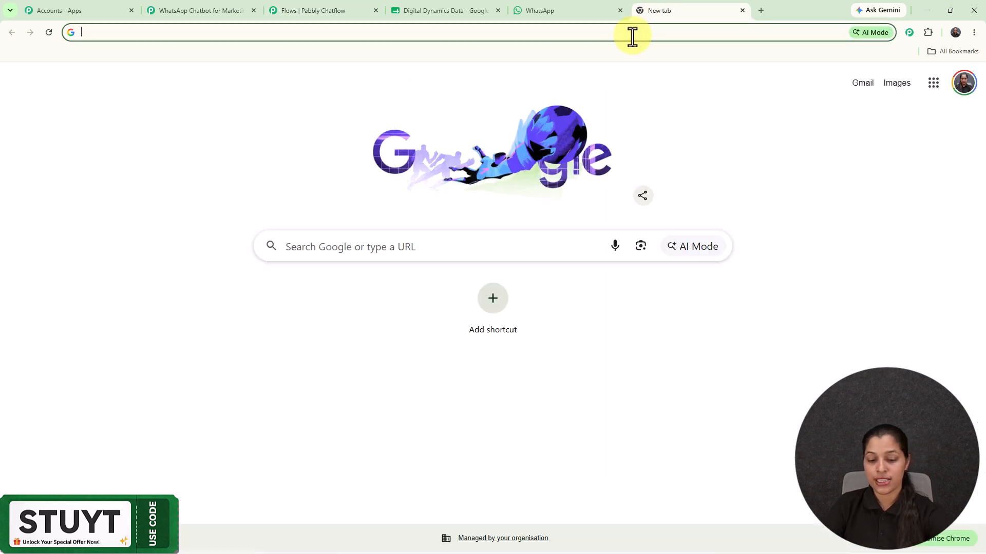
- Load pabbly.com/chatflow, dismiss the limited offer popup and return to the flow editor
{"action": "type", "text": "pabbly.com/chatflow"}
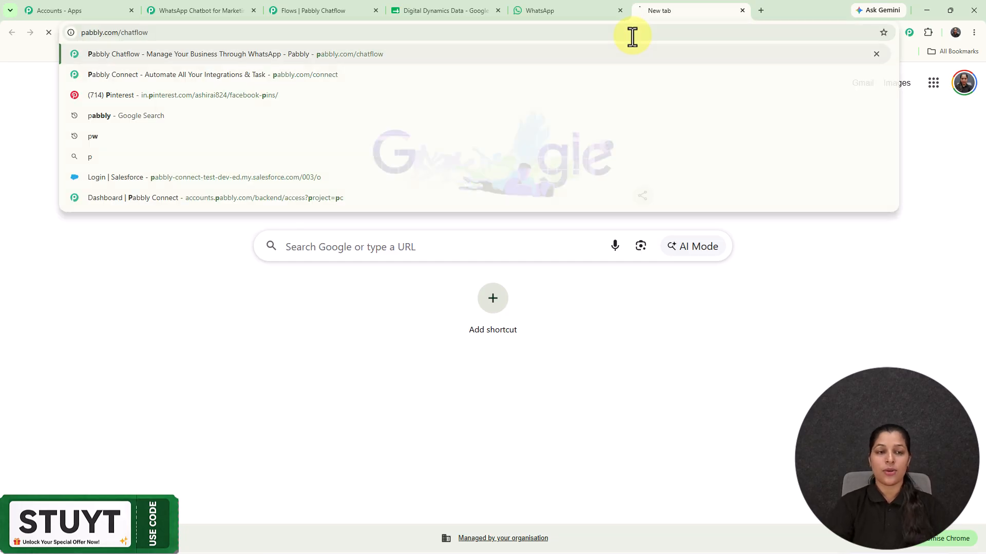
{"action": "key", "text": "Return"}
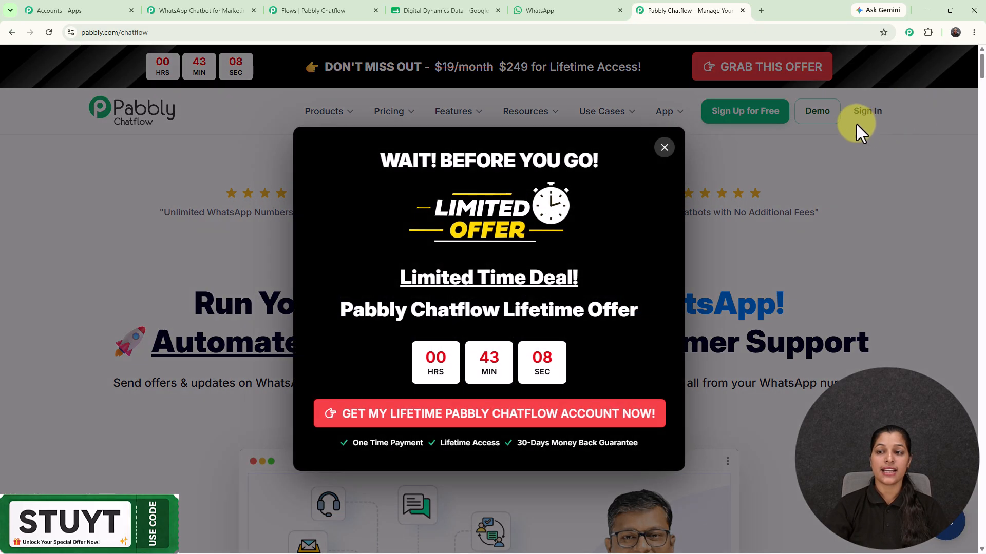
{"action": "left_click", "coordinate": [663, 148]}
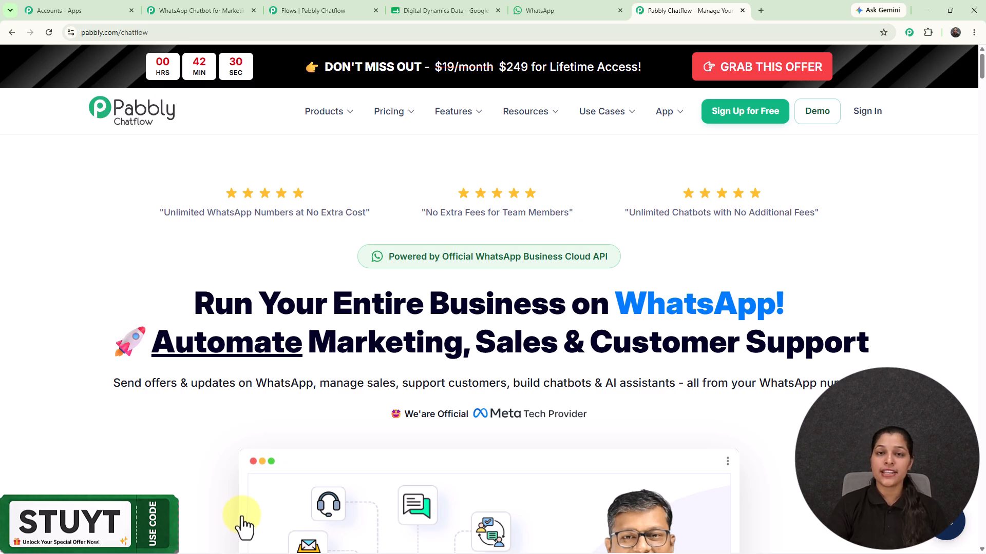
{"action": "left_click", "coordinate": [329, 2]}
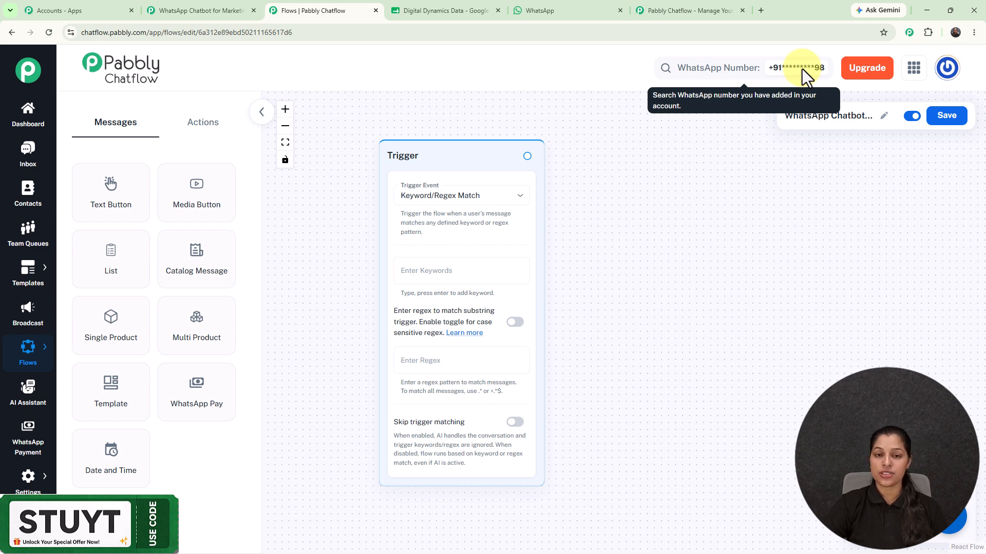
- Browse the action node list and the Trigger Event options, then return to the WhatsApp chat
{"action": "left_click", "coordinate": [195, 131]}
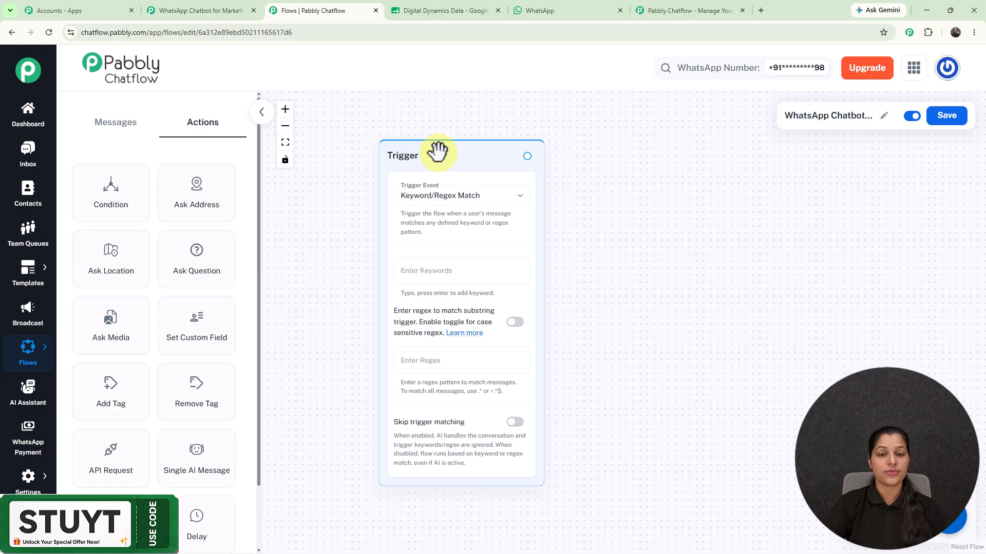
{"action": "left_click", "coordinate": [435, 207]}
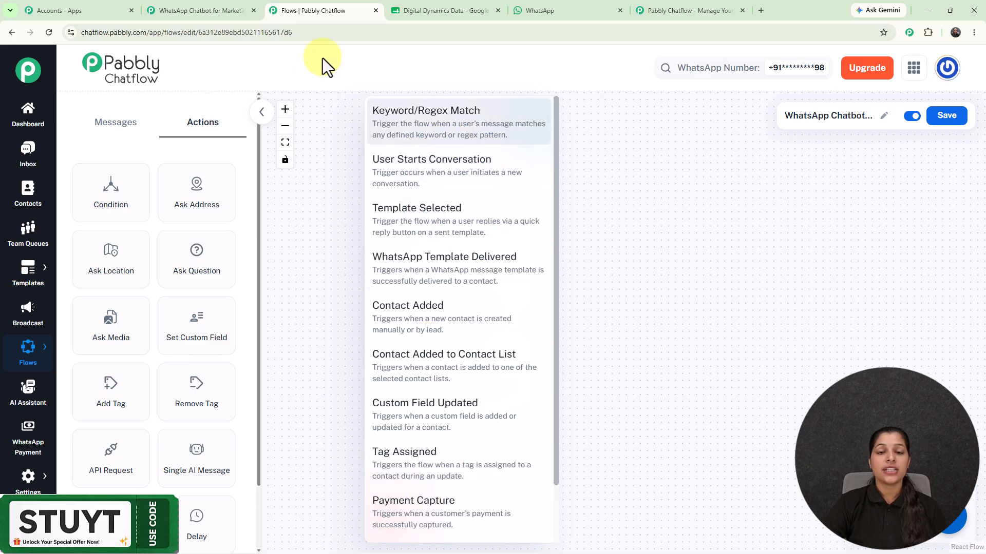
{"action": "left_click", "coordinate": [676, 177]}
{"action": "left_click", "coordinate": [567, 16]}
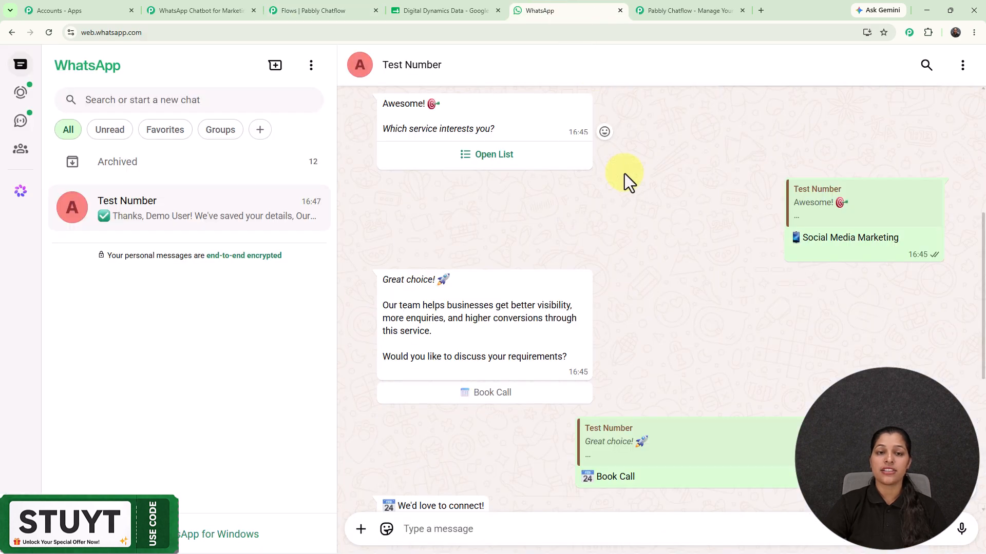
- Select the word 'Hello' in the sent WhatsApp test message
{"action": "scroll", "coordinate": [627, 171], "scroll_direction": "up", "scroll_amount": 6}
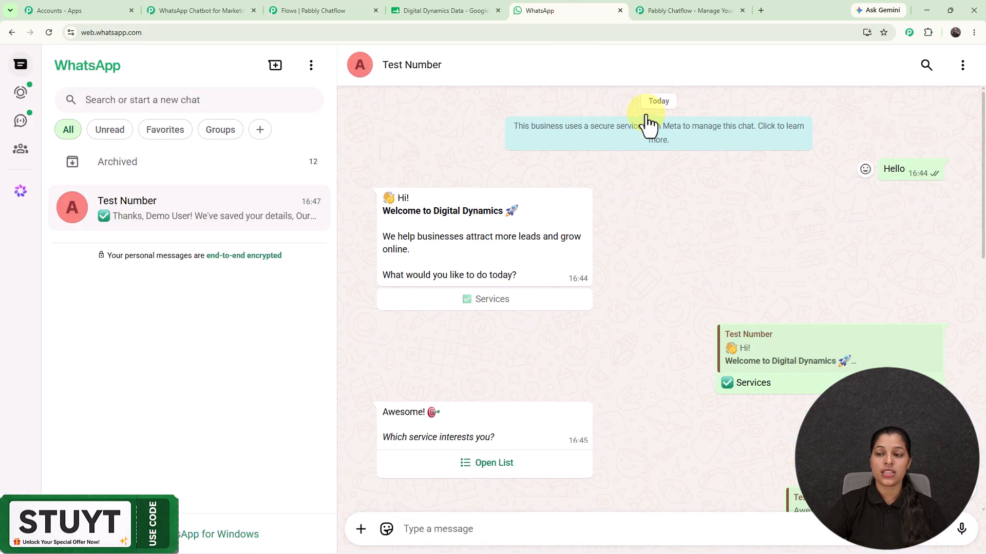
{"action": "double_click", "coordinate": [897, 169]}
{"action": "key", "text": "ctrl+c"}
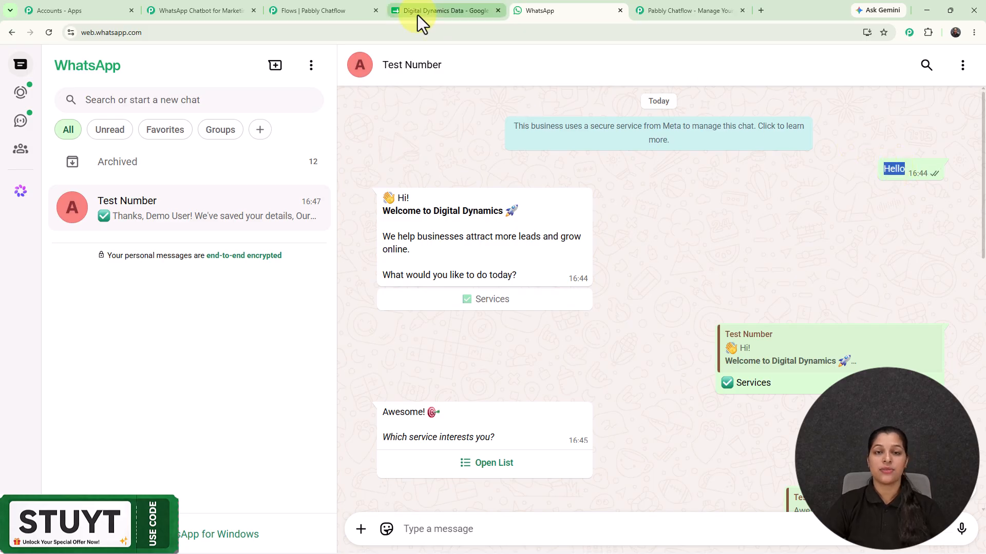
- Add 'Hello' as the trigger keyword in the flow editor
{"action": "left_click", "coordinate": [301, 8]}
{"action": "left_click", "coordinate": [466, 279]}
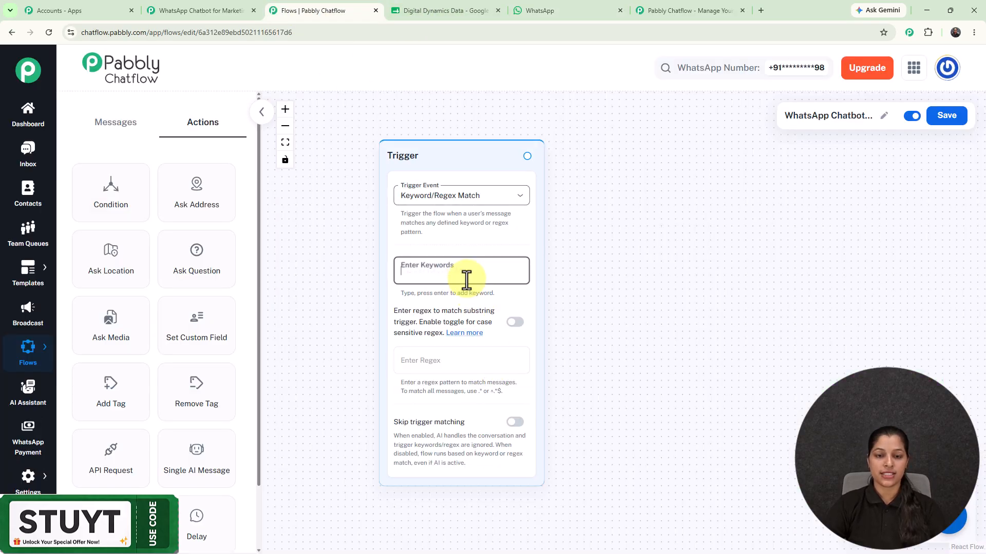
{"action": "key", "text": "ctrl+v"}
{"action": "key", "text": "Return"}
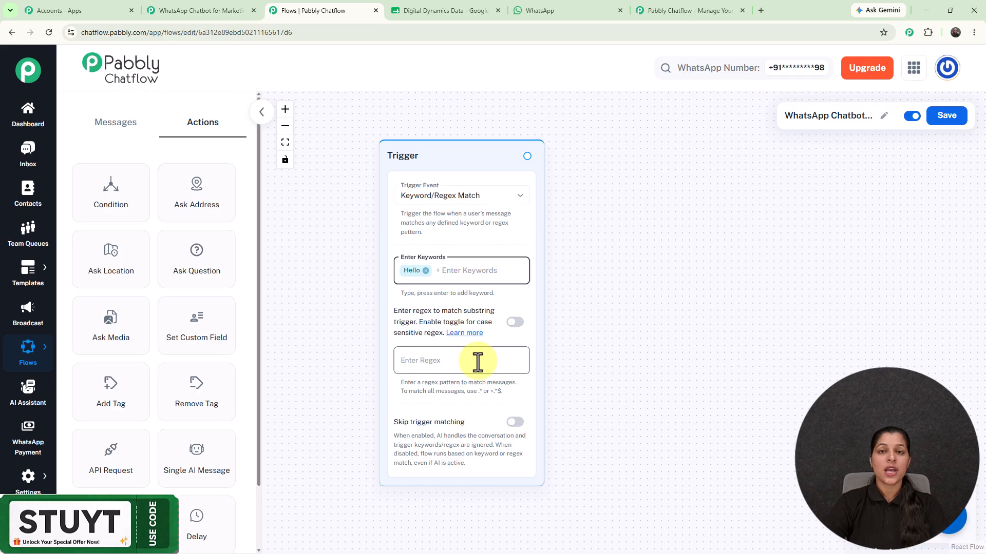
- Draw a new connection from the trigger to bring up the content type choices
{"action": "scroll", "coordinate": [600, 316], "scroll_direction": "down", "scroll_amount": 5}
{"action": "left_click_drag", "start_coordinate": [604, 315], "coordinate": [489, 311]}
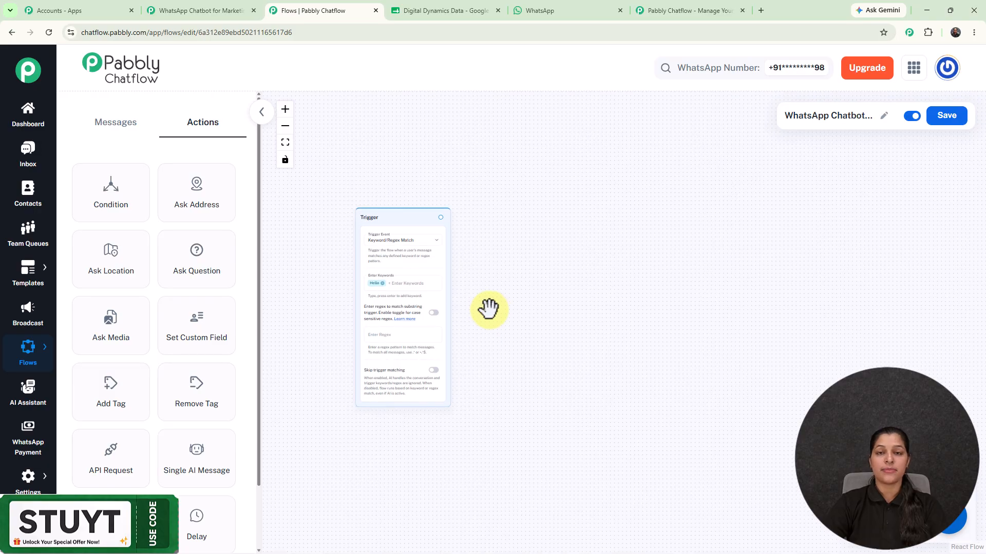
{"action": "left_click_drag", "start_coordinate": [441, 219], "coordinate": [510, 256]}
{"action": "scroll", "coordinate": [517, 278], "scroll_direction": "up", "scroll_amount": 3}
{"action": "scroll", "coordinate": [517, 278], "scroll_direction": "up", "scroll_amount": 1}
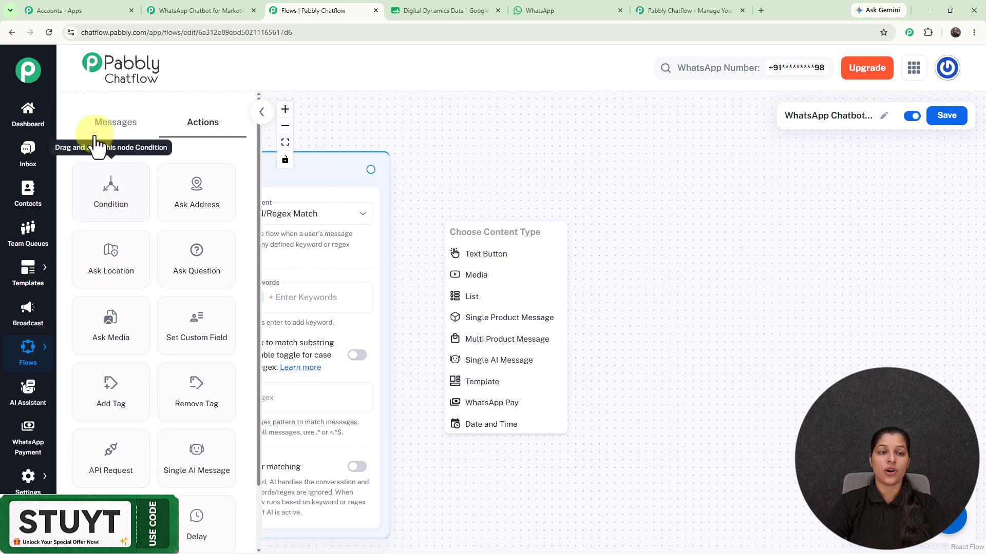
- Add a Text Button node after the trigger containing the Digital Dynamics welcome message
{"action": "left_click", "coordinate": [468, 255]}
{"action": "left_click_drag", "start_coordinate": [610, 272], "coordinate": [637, 287]}
{"action": "scroll", "coordinate": [636, 237], "scroll_direction": "down", "scroll_amount": 2}
{"action": "left_click_drag", "start_coordinate": [636, 237], "coordinate": [527, 181]}
{"action": "left_click", "coordinate": [585, 271]}
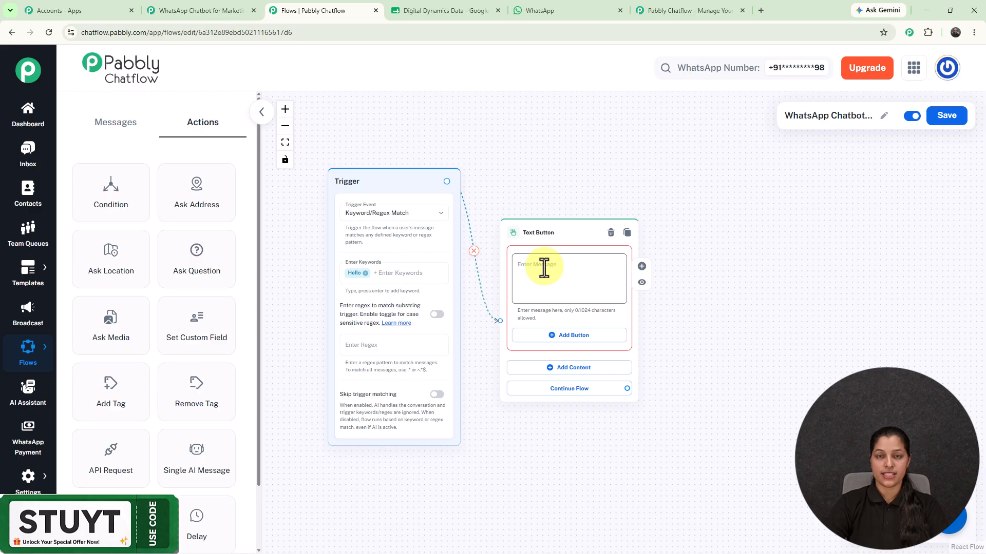
{"action": "key", "text": "ctrl+v"}
{"action": "scroll", "coordinate": [592, 317], "scroll_direction": "up", "scroll_amount": 3}
{"action": "scroll", "coordinate": [638, 240], "scroll_direction": "up", "scroll_amount": 1}
{"action": "scroll", "coordinate": [638, 240], "scroll_direction": "up", "scroll_amount": 2}
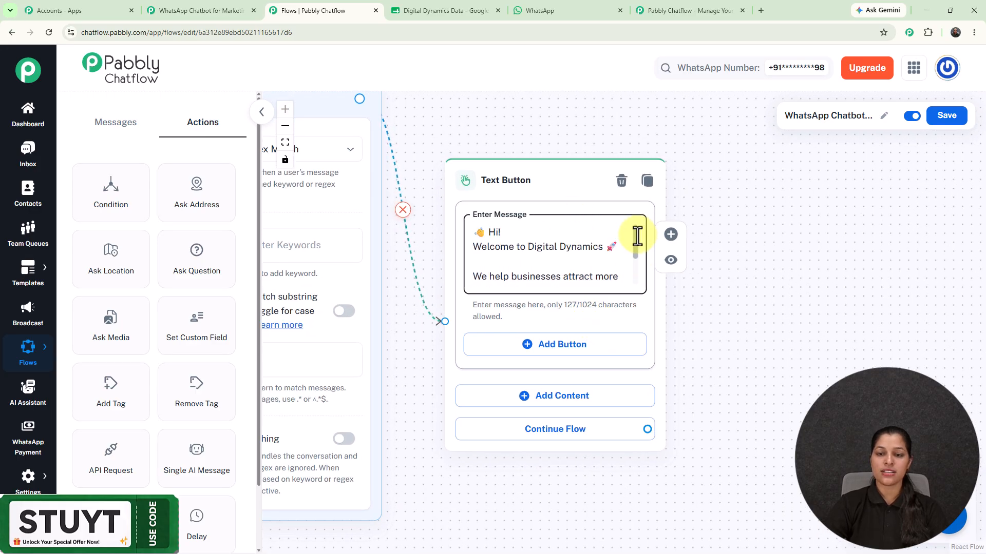
- Add a Quick Reply button named 'Services' to the welcome message and save it
{"action": "left_click", "coordinate": [554, 350]}
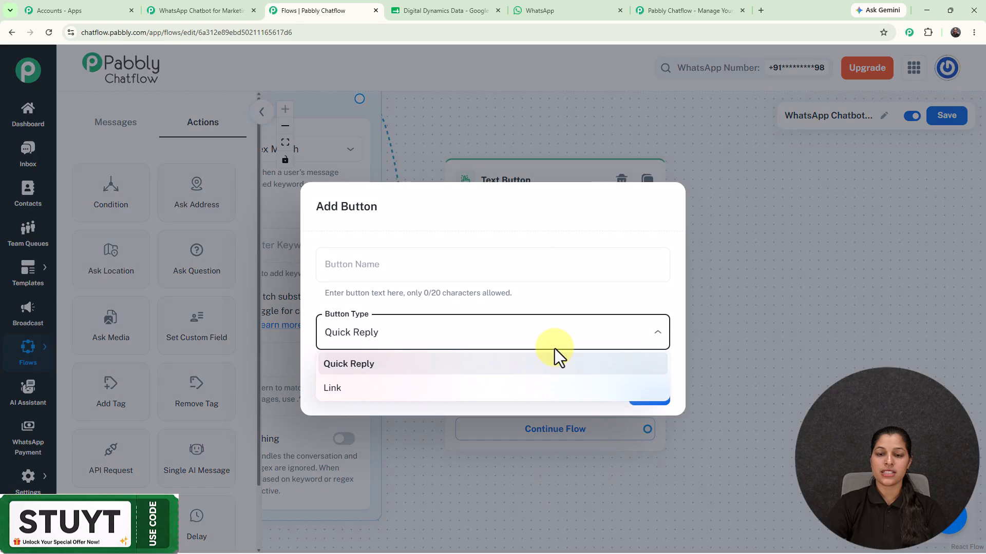
{"action": "left_click", "coordinate": [500, 268]}
{"action": "left_click", "coordinate": [498, 266]}
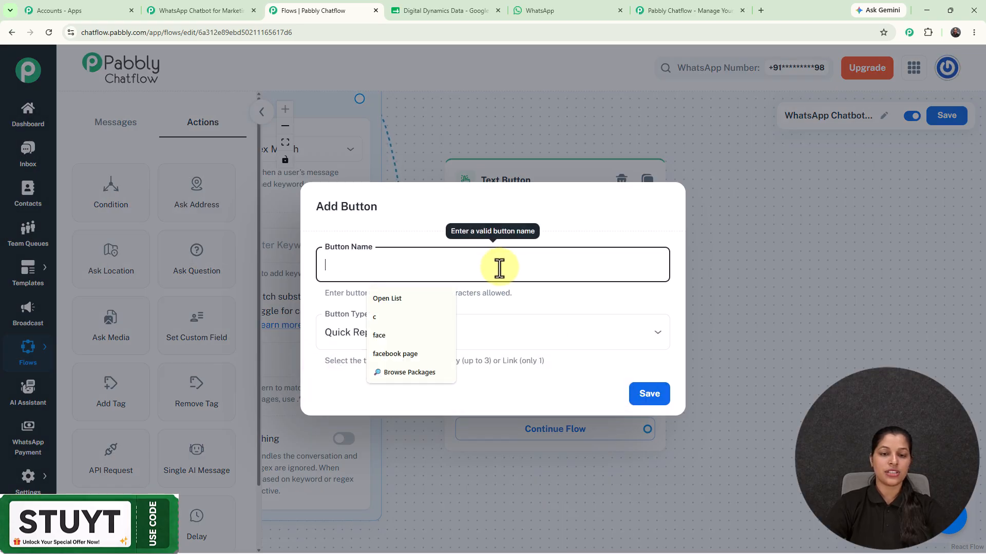
{"action": "type", "text": "Services"}
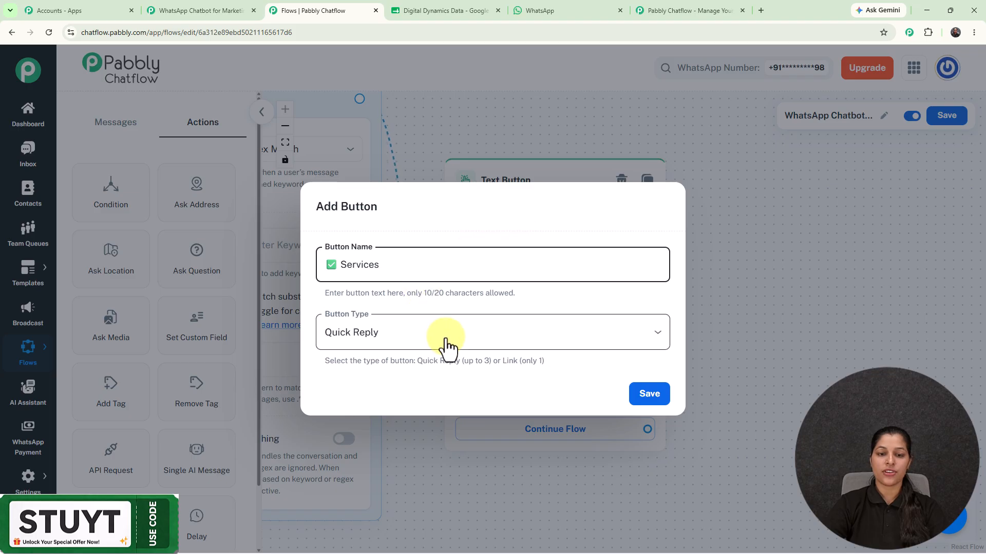
{"action": "left_click", "coordinate": [445, 338]}
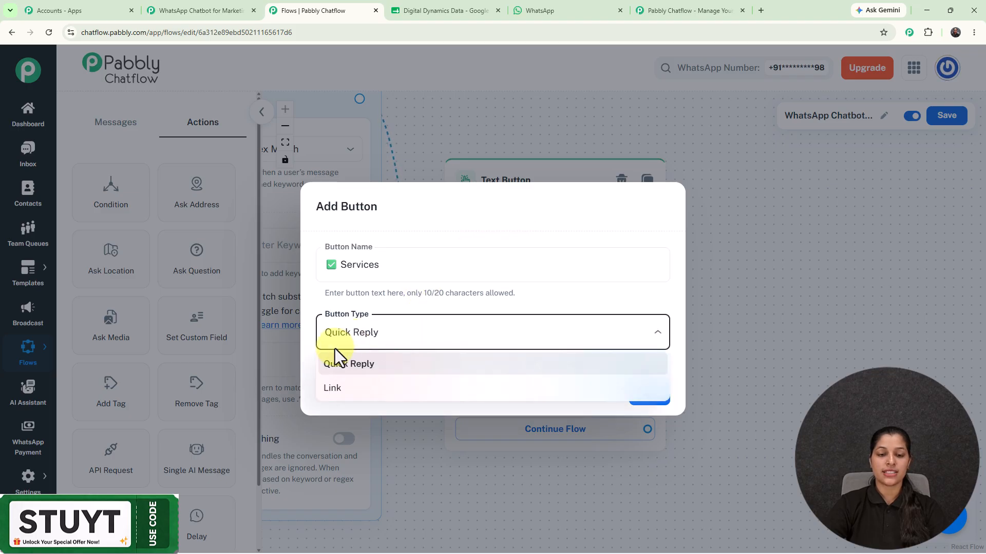
{"action": "left_click", "coordinate": [494, 224]}
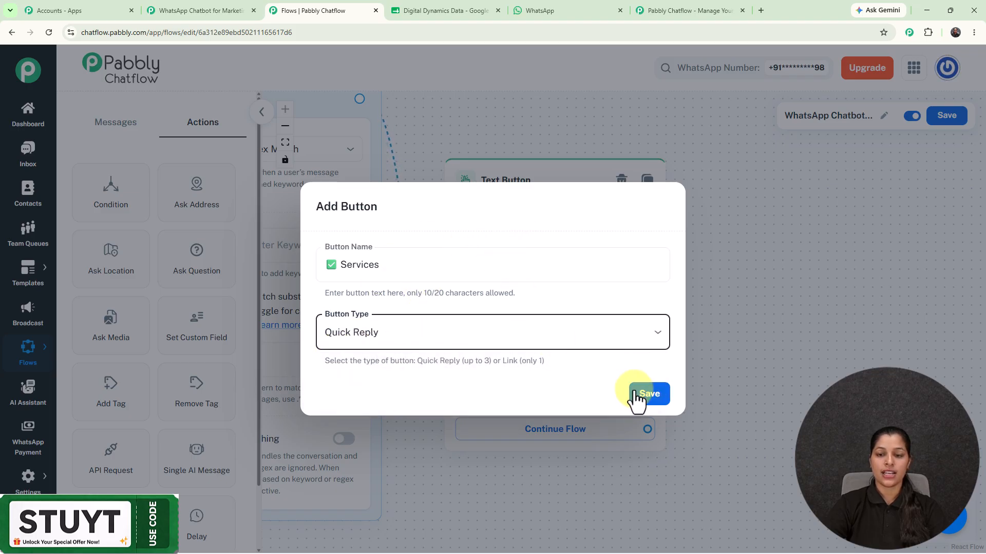
{"action": "left_click", "coordinate": [637, 400]}
{"action": "scroll", "coordinate": [721, 293], "scroll_direction": "down", "scroll_amount": 3}
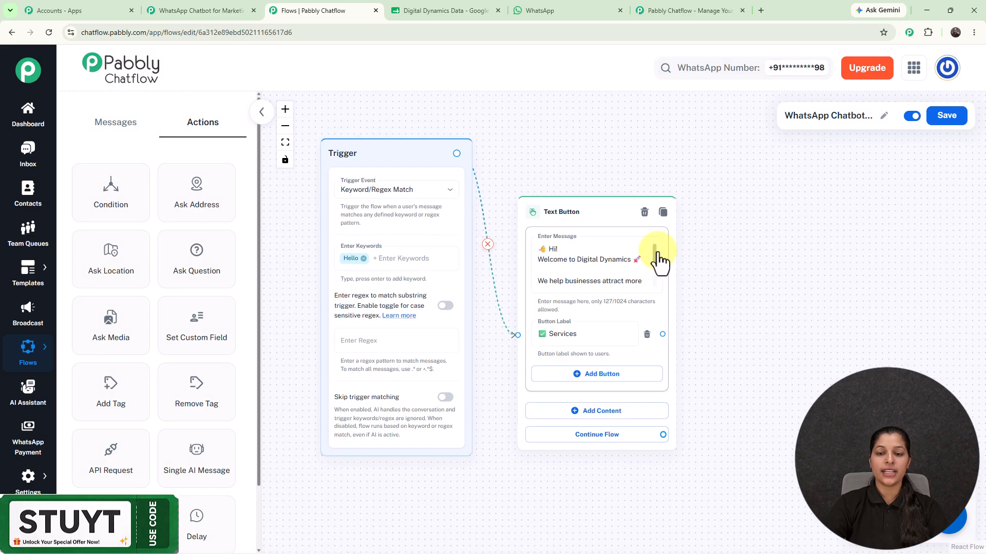
- Connect a List node to the Services button with body text asking which service interests them
{"action": "left_click_drag", "start_coordinate": [580, 209], "coordinate": [555, 170]}
{"action": "left_click_drag", "start_coordinate": [757, 242], "coordinate": [676, 242]}
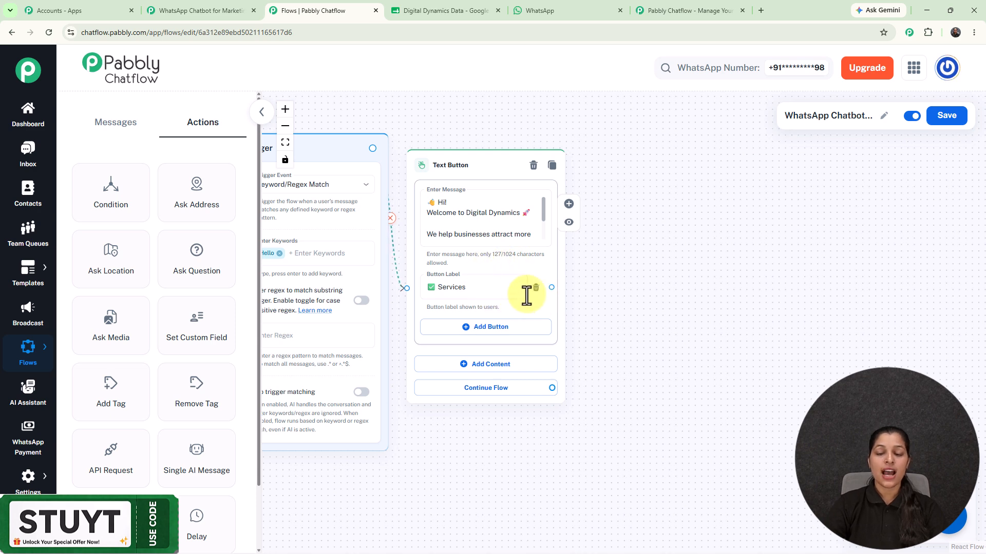
{"action": "left_click_drag", "start_coordinate": [551, 288], "coordinate": [665, 166]}
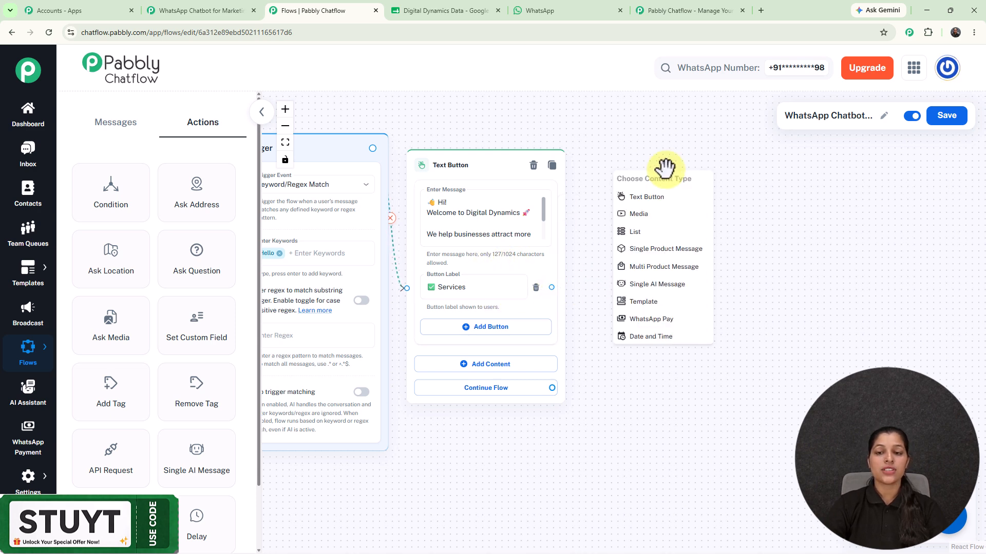
{"action": "left_click", "coordinate": [658, 234]}
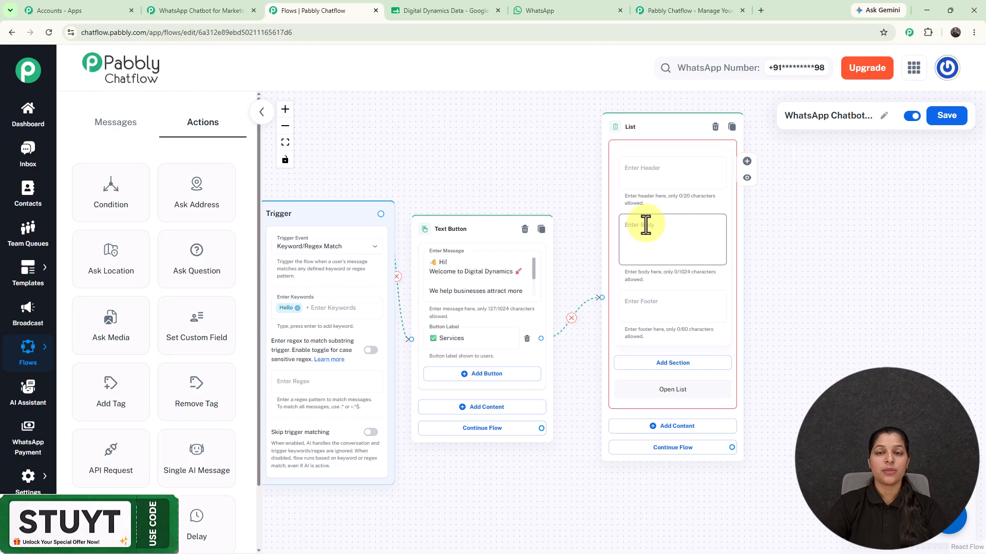
{"action": "left_click", "coordinate": [646, 225]}
{"action": "type", "text": "Awesome! 🎯  Which service interests you?"}
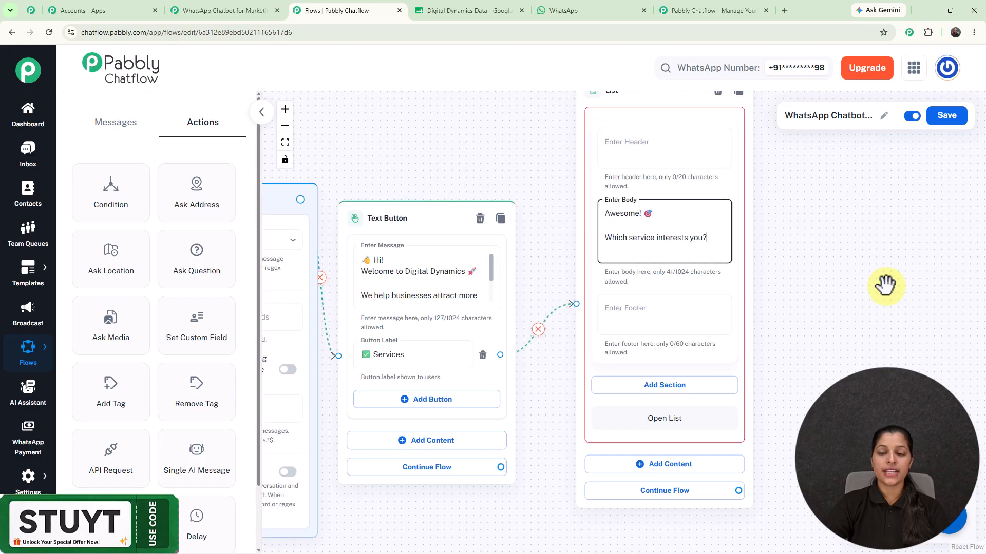
- Add a list section titled 'Services' and start adding an item to it
{"action": "left_click", "coordinate": [702, 390]}
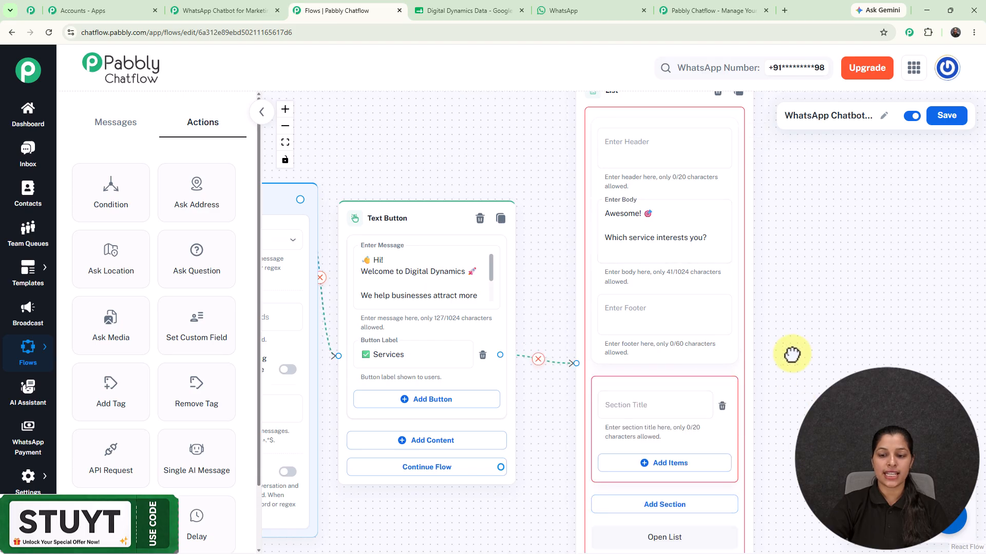
{"action": "scroll", "coordinate": [670, 308], "scroll_direction": "down", "scroll_amount": 2}
{"action": "left_click", "coordinate": [644, 297]}
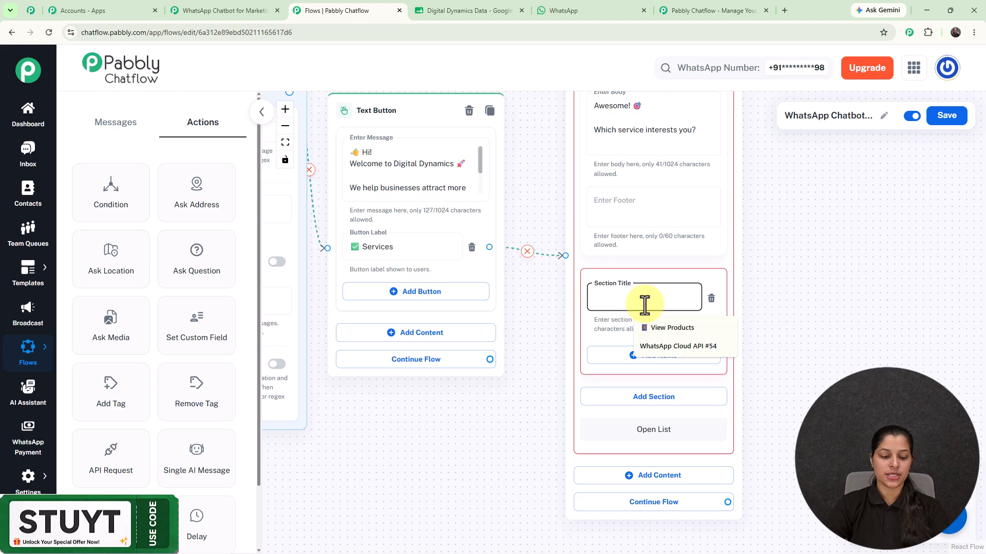
{"action": "type", "text": "Serv"}
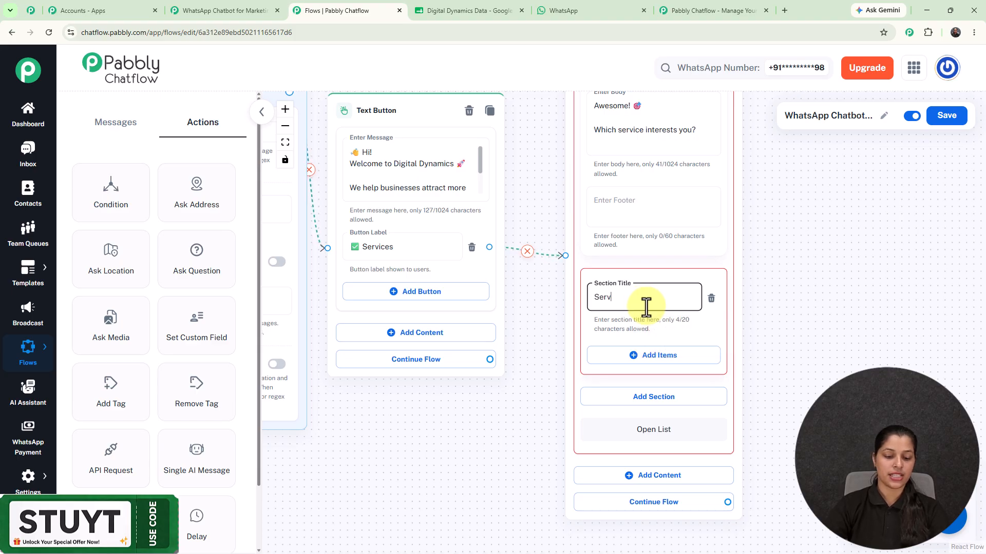
{"action": "type", "text": "ices"}
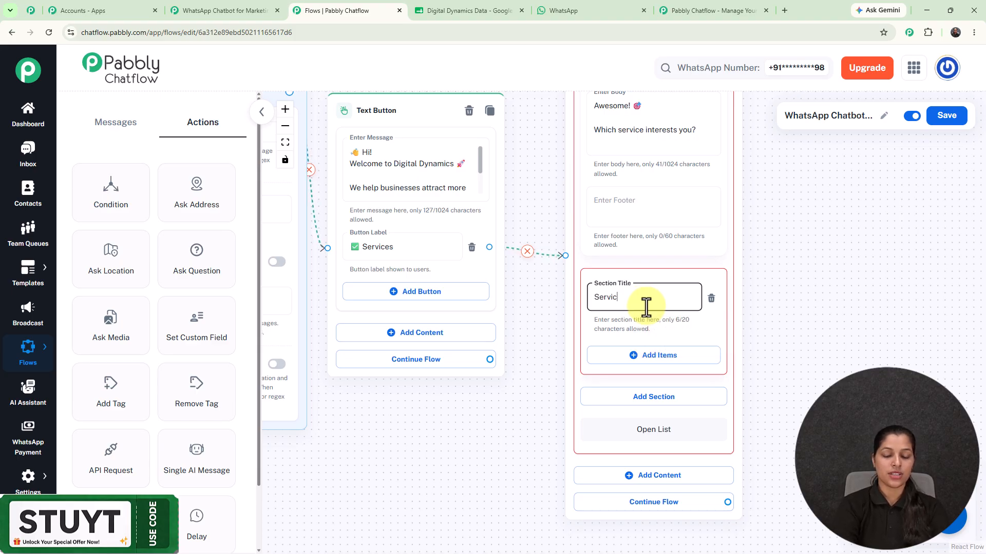
{"action": "left_click", "coordinate": [634, 357]}
{"action": "left_click", "coordinate": [656, 369]}
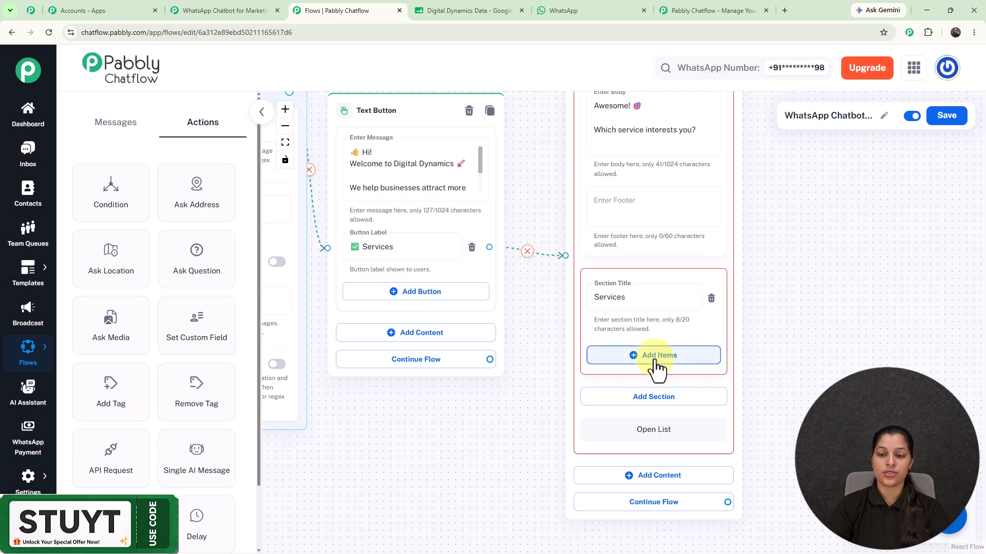
{"action": "scroll", "coordinate": [808, 299], "scroll_direction": "down", "scroll_amount": 1}
{"action": "scroll", "coordinate": [770, 282], "scroll_direction": "down", "scroll_amount": 3}
- Fill the Services list with Social Media, SEO and Google Ads items, then review the list node
{"action": "left_click", "coordinate": [570, 185]}
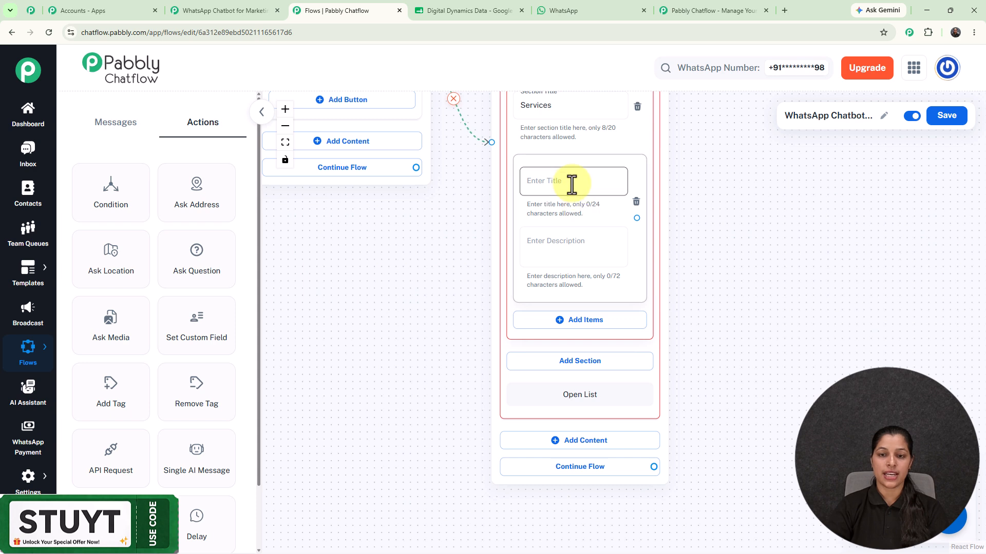
{"action": "type", "text": "Marketing"}
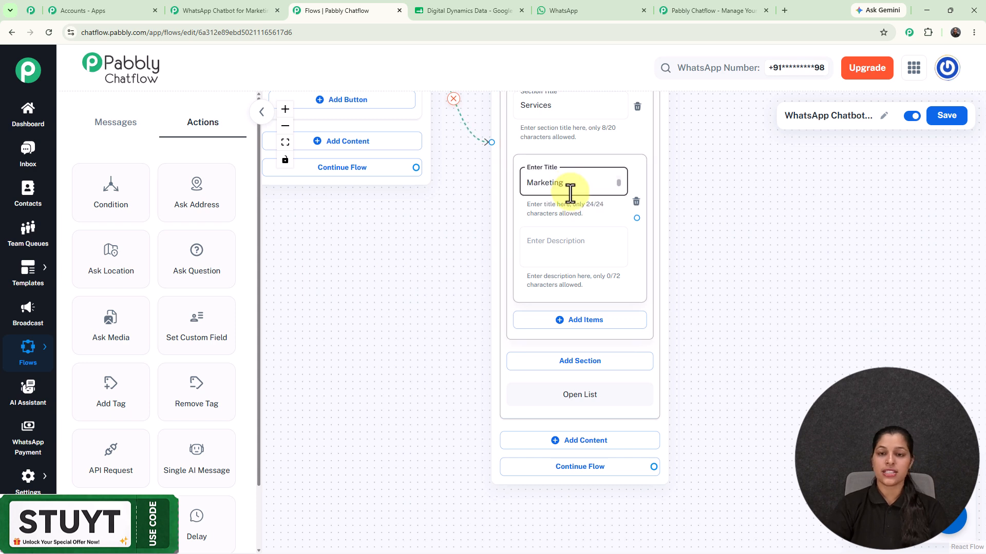
{"action": "left_click_drag", "start_coordinate": [618, 183], "coordinate": [617, 167]}
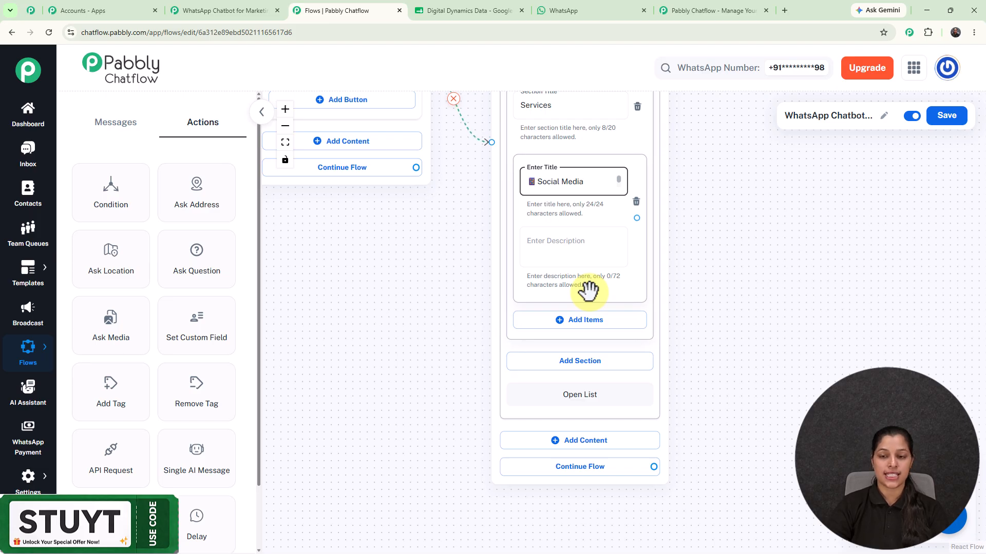
{"action": "scroll", "coordinate": [589, 292], "scroll_direction": "down", "scroll_amount": 3}
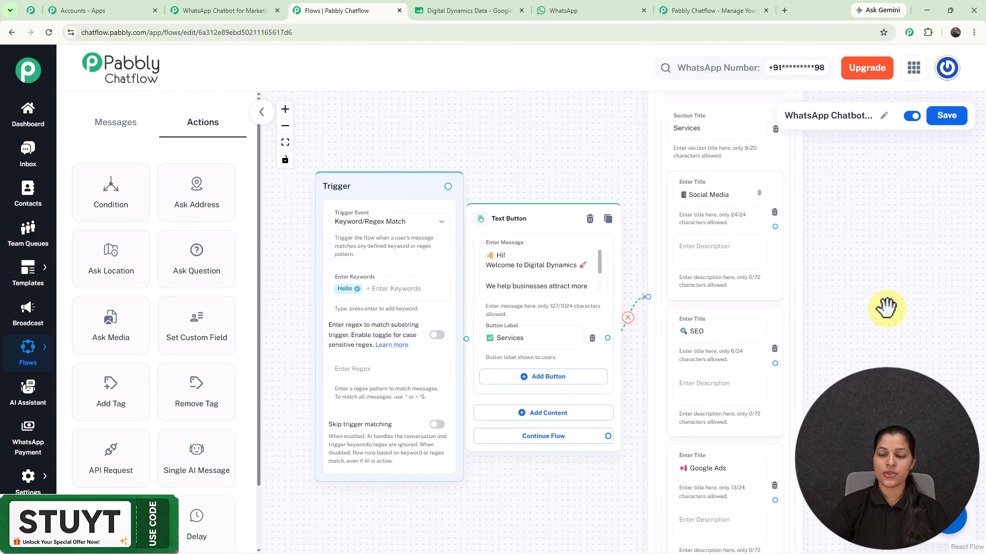
{"action": "left_click_drag", "start_coordinate": [888, 307], "coordinate": [627, 286]}
{"action": "scroll", "coordinate": [698, 205], "scroll_direction": "down", "scroll_amount": 3}
{"action": "scroll", "coordinate": [593, 275], "scroll_direction": "up", "scroll_amount": 4}
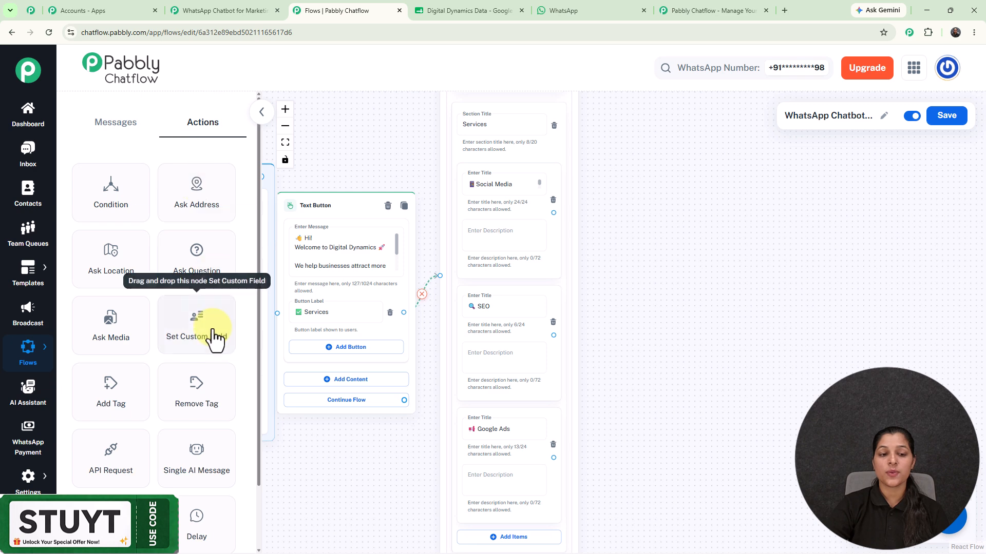
- Add a Contact Custom Field node linked from the Social Media item, targeting the ServiceType field
{"action": "left_click_drag", "start_coordinate": [214, 338], "coordinate": [602, 146]}
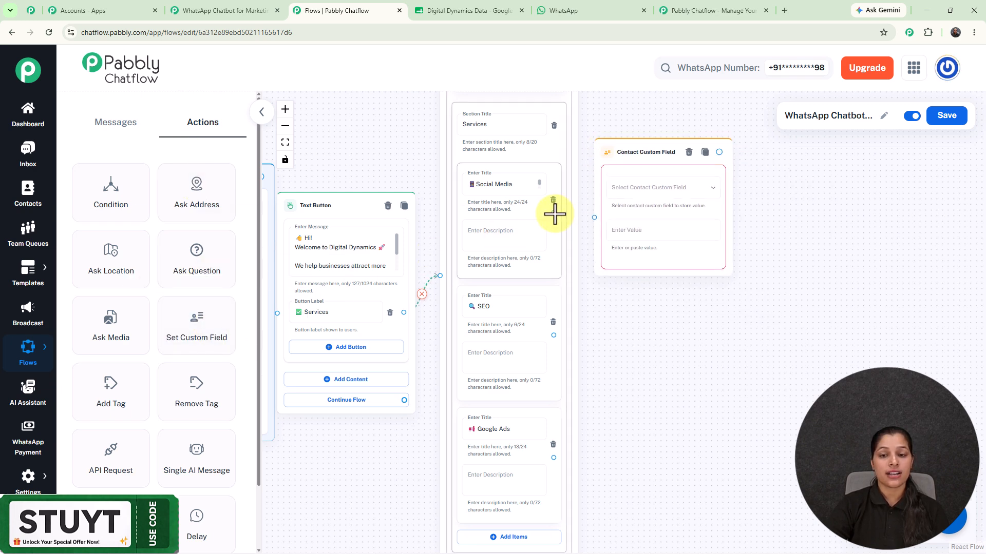
{"action": "left_click_drag", "start_coordinate": [553, 212], "coordinate": [614, 192]}
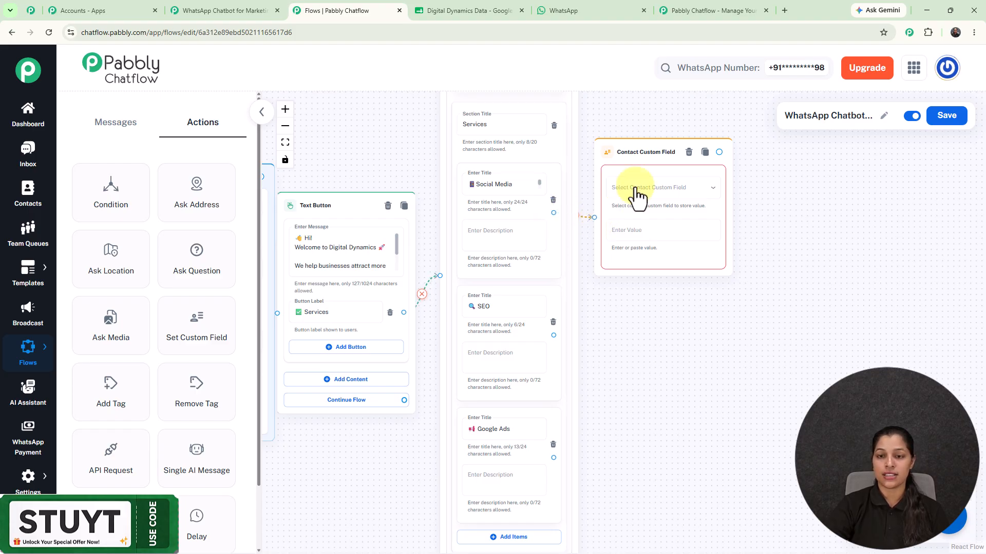
{"action": "left_click", "coordinate": [662, 191]}
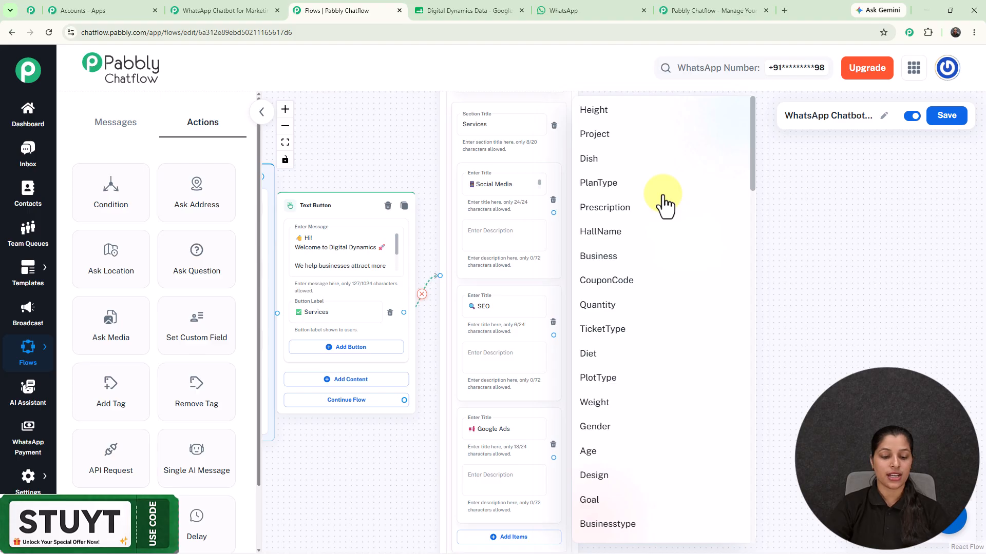
{"action": "scroll", "coordinate": [662, 204], "scroll_direction": "down", "scroll_amount": 10}
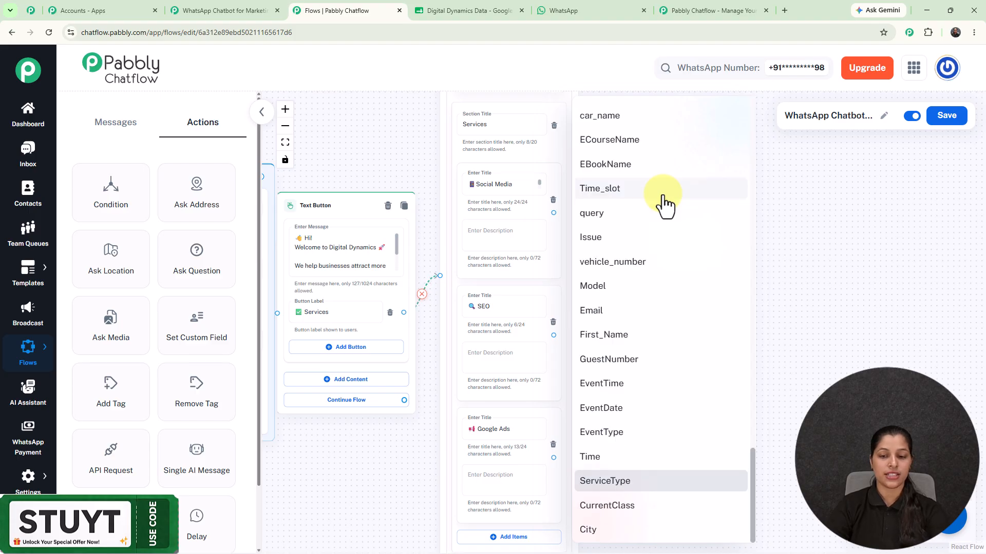
{"action": "left_click", "coordinate": [639, 483]}
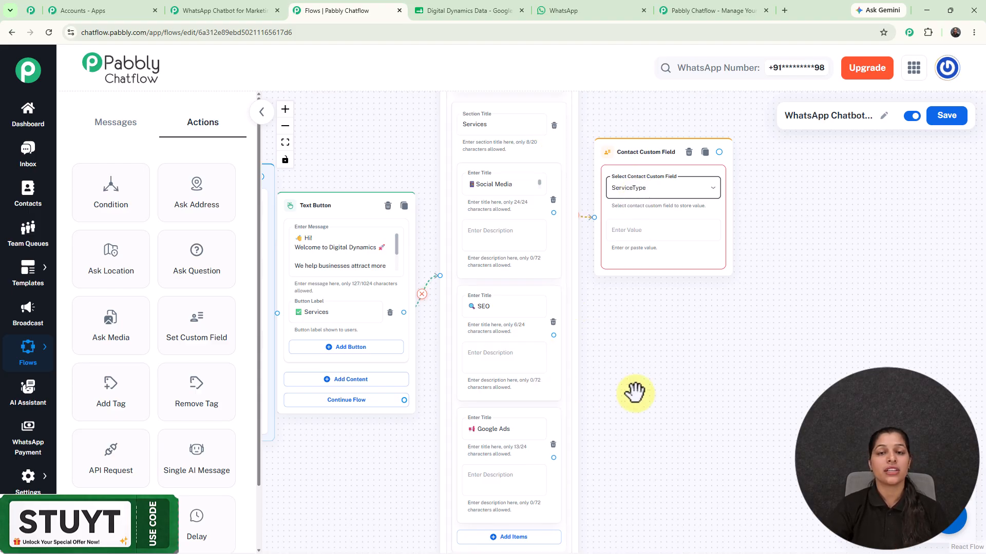
- Copy the Social Media Marketing title and paste it as the ServiceType value
{"action": "left_click", "coordinate": [645, 235]}
{"action": "triple_click", "coordinate": [493, 185]}
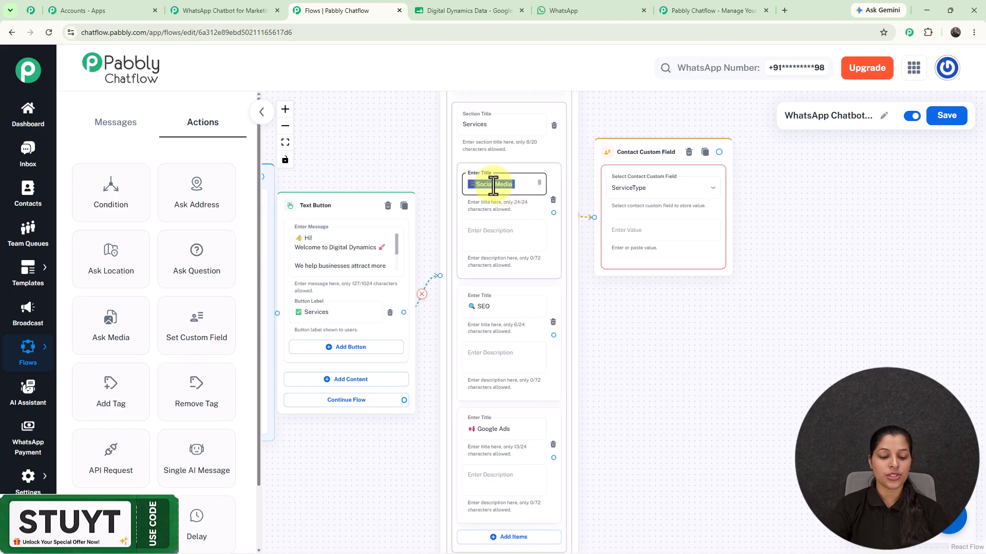
{"action": "left_click", "coordinate": [655, 231]}
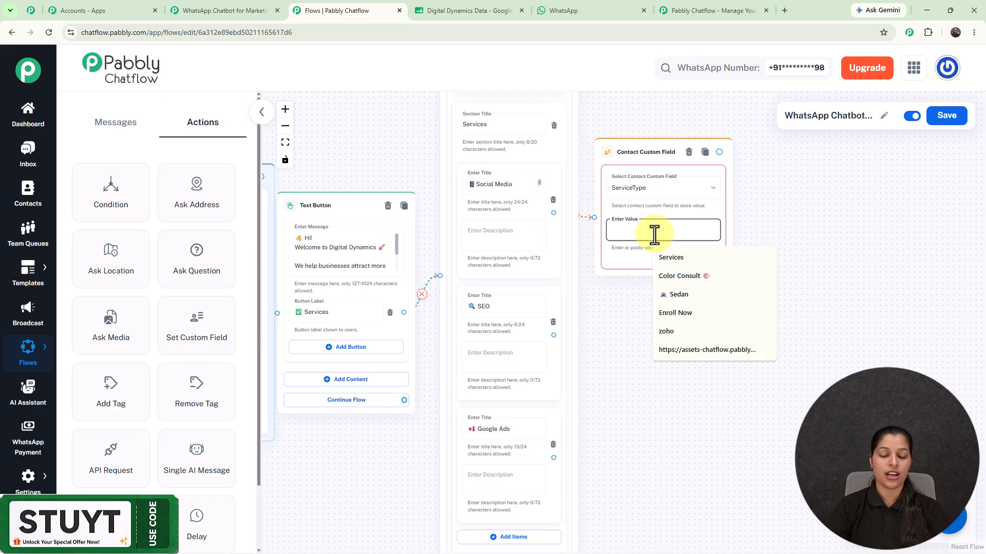
{"action": "type", "text": "📱 Social Media Marketing"}
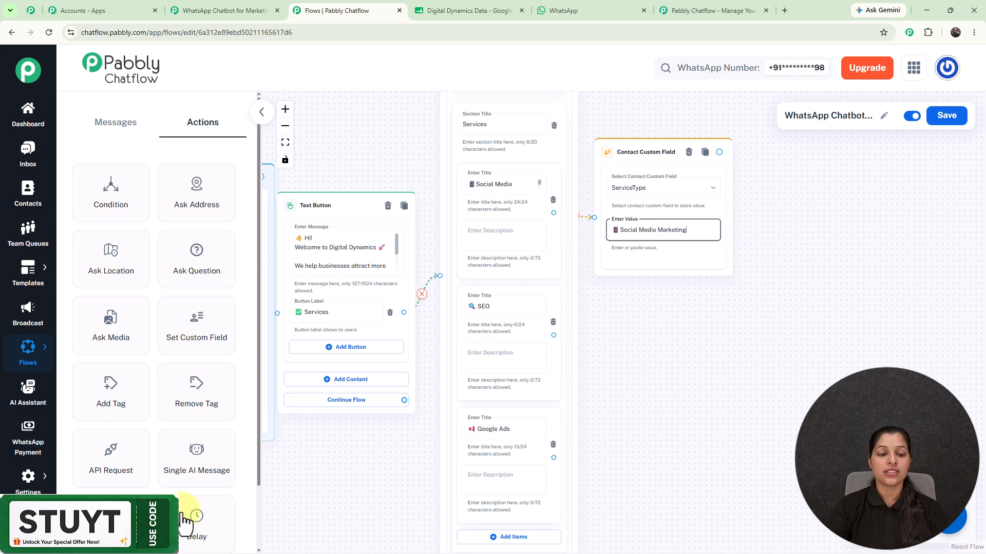
{"action": "mouse_move", "coordinate": [28, 477]}
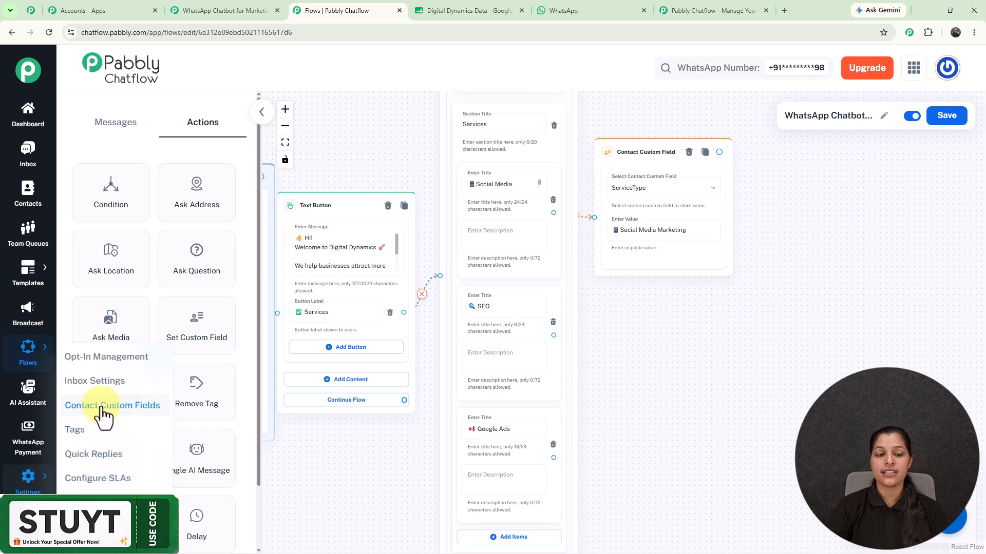
{"action": "left_click", "coordinate": [29, 12]}
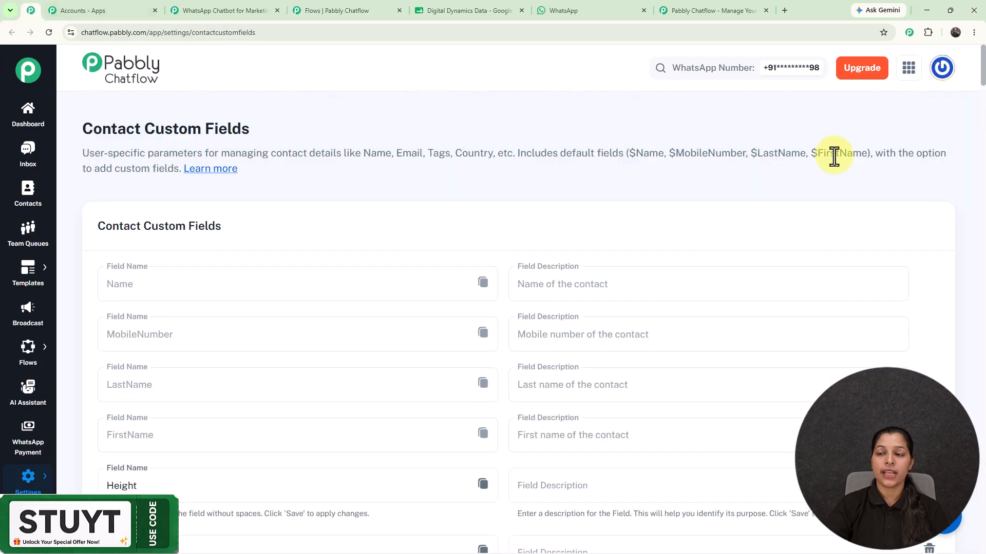
{"action": "scroll", "coordinate": [980, 72], "scroll_direction": "down", "scroll_amount": 20}
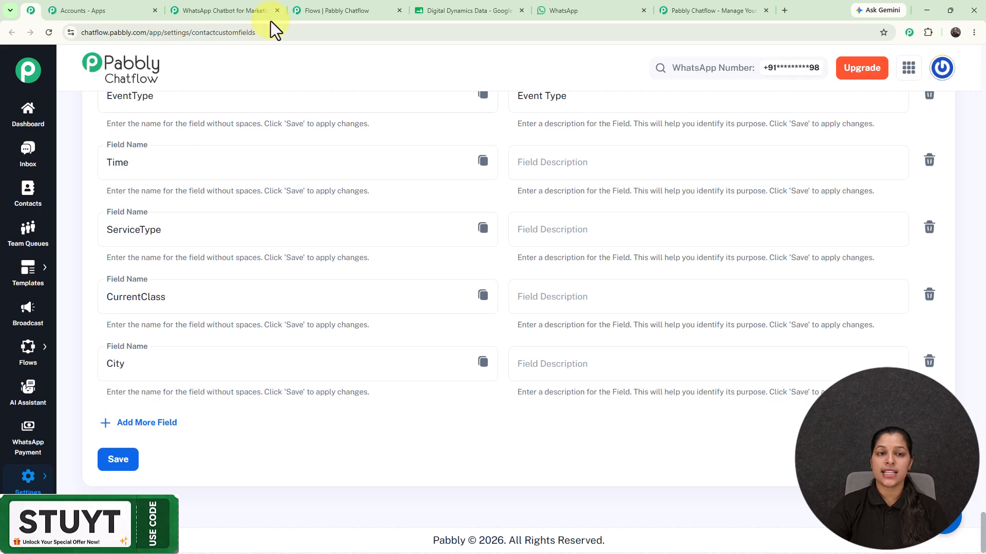
{"action": "left_click", "coordinate": [349, 11]}
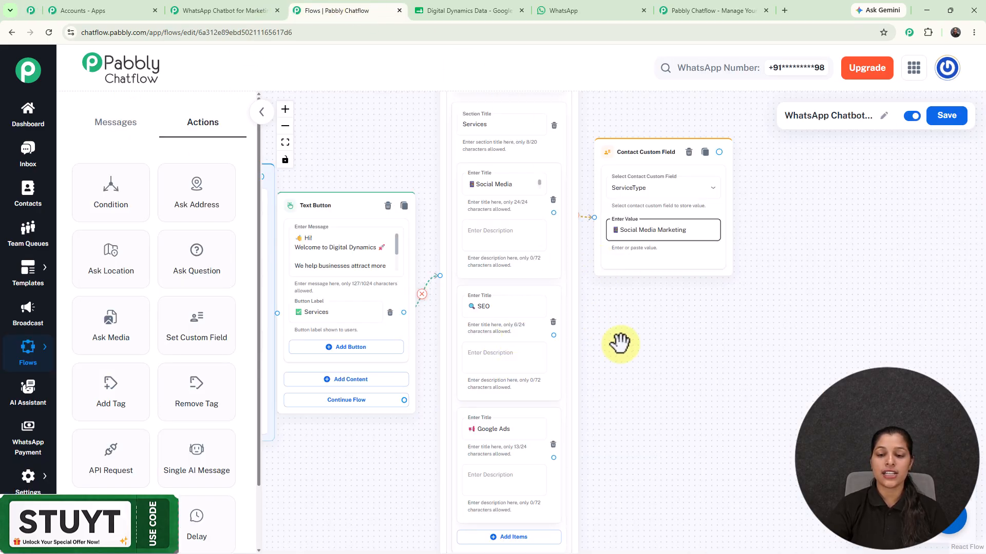
- Connect the Social Media field node to a new Text Button message offering Book Call
{"action": "scroll", "coordinate": [620, 343], "scroll_direction": "down", "scroll_amount": 3}
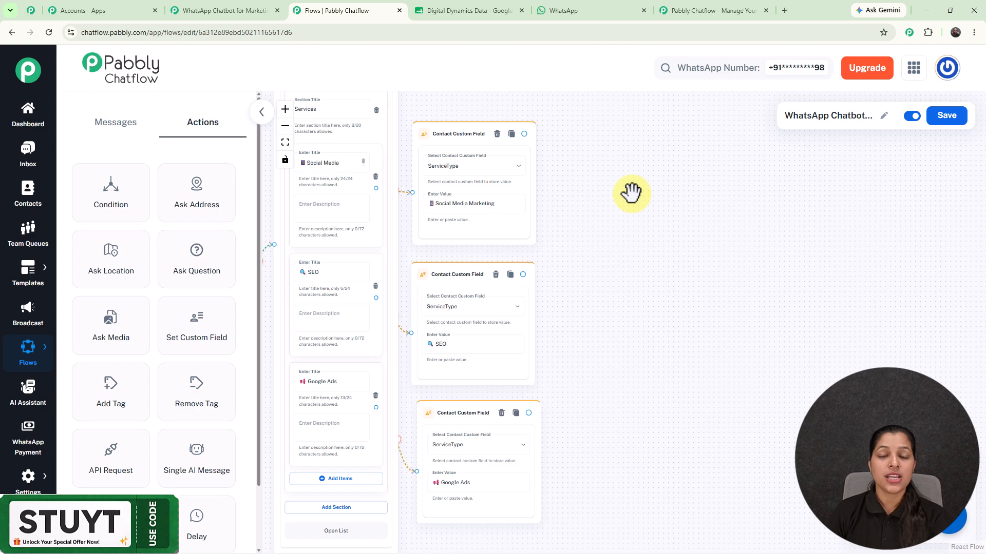
{"action": "left_click_drag", "start_coordinate": [524, 133], "coordinate": [637, 280]}
{"action": "left_click", "coordinate": [640, 288]}
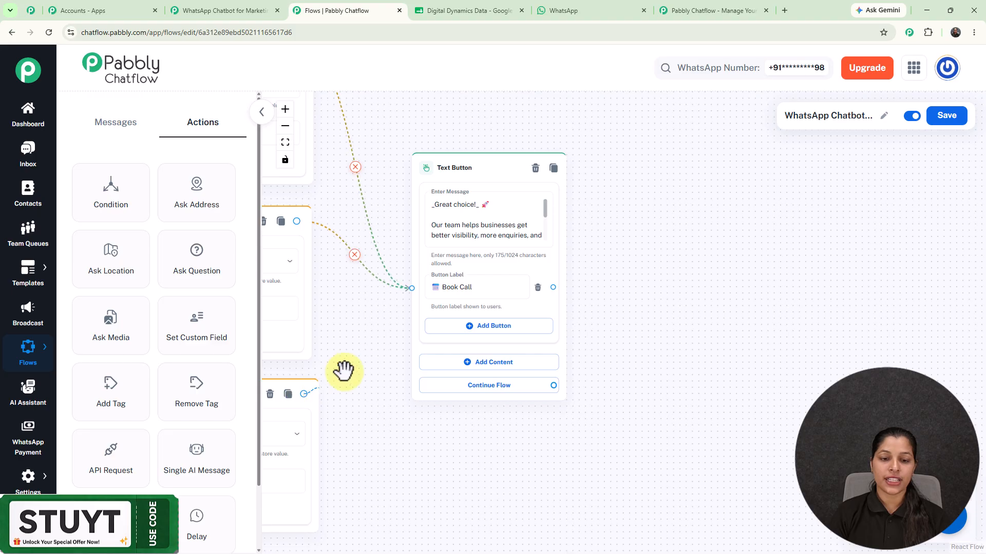
- Link the lower field node to the message, and connect Book Call to a new Question node
{"action": "left_click_drag", "start_coordinate": [407, 297], "coordinate": [411, 288]}
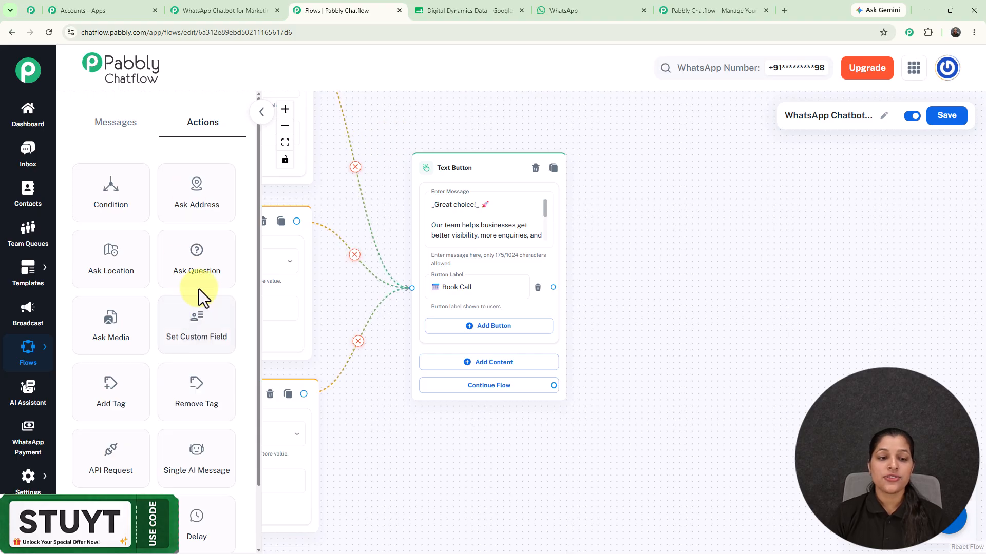
{"action": "left_click_drag", "start_coordinate": [182, 271], "coordinate": [666, 209]}
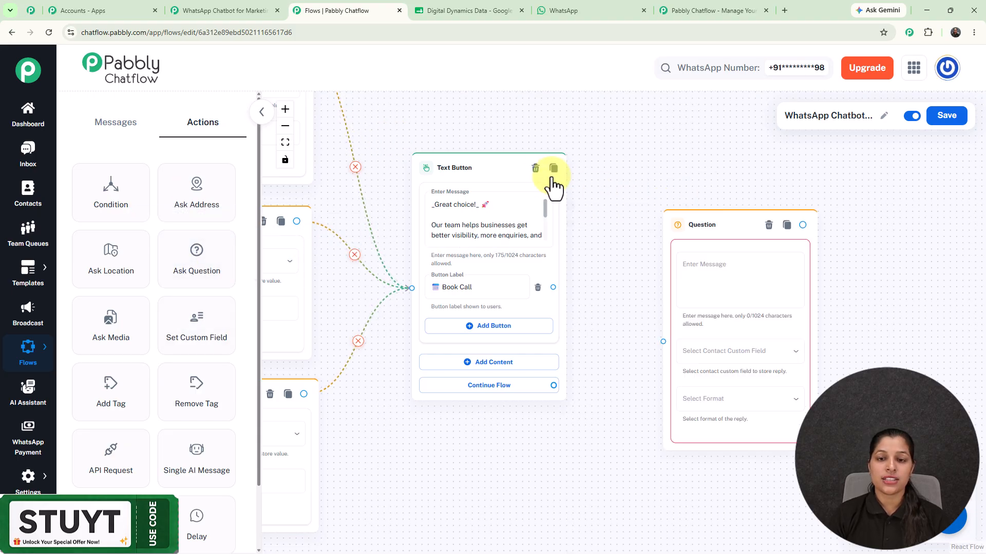
{"action": "left_click_drag", "start_coordinate": [553, 287], "coordinate": [661, 343]}
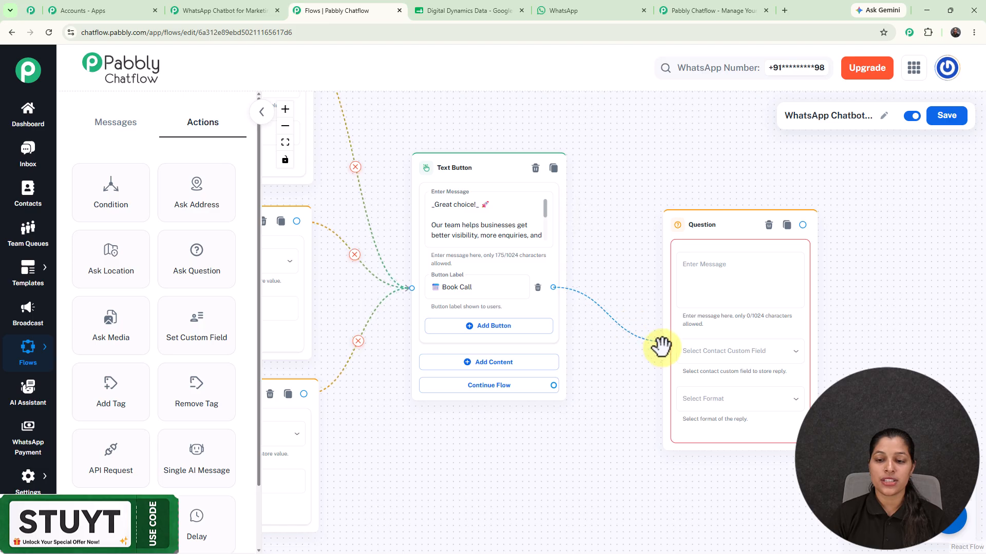
{"action": "left_click_drag", "start_coordinate": [678, 242], "coordinate": [623, 187]}
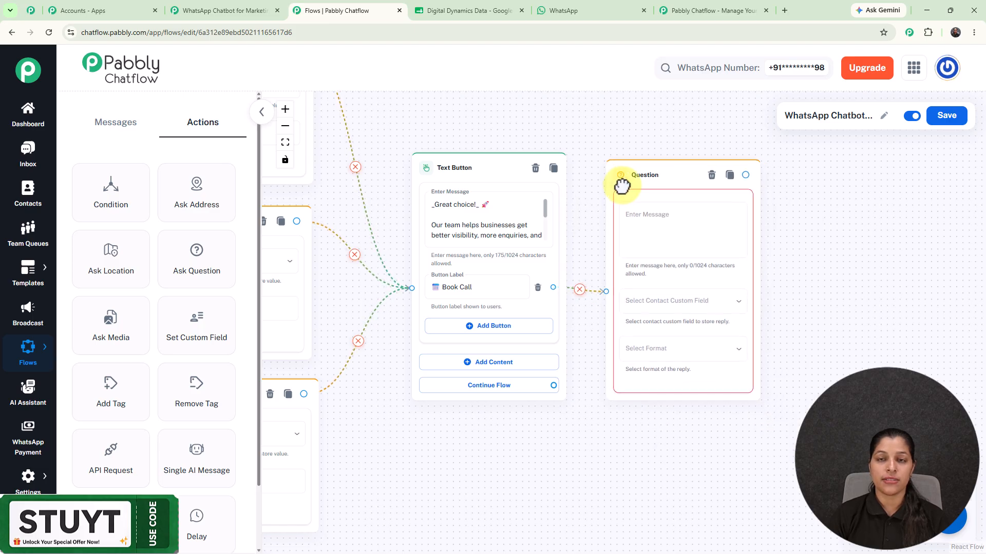
- Make the question ask for the business name, saving the reply to Business with format Any
{"action": "left_click", "coordinate": [691, 250]}
{"action": "key", "text": "ctrl+v"}
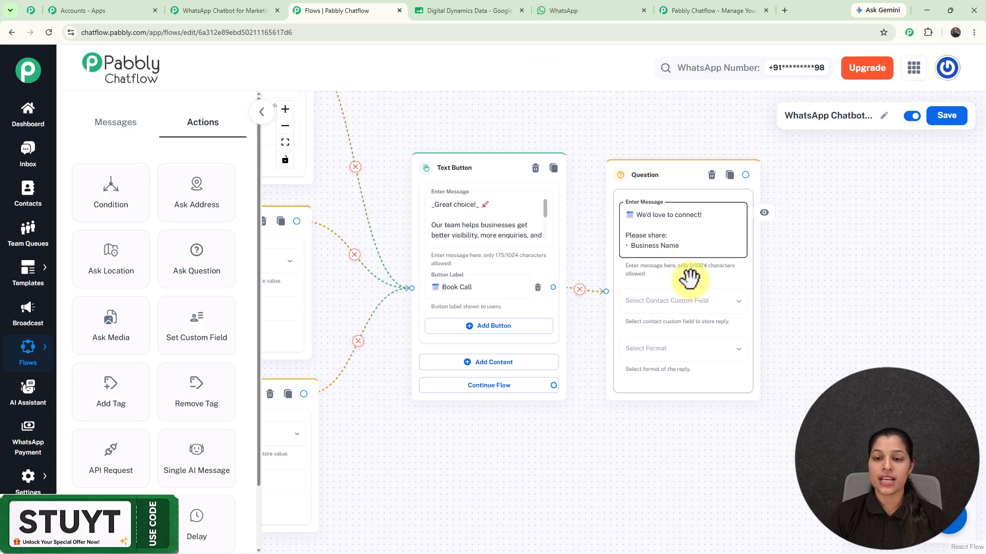
{"action": "left_click", "coordinate": [692, 303]}
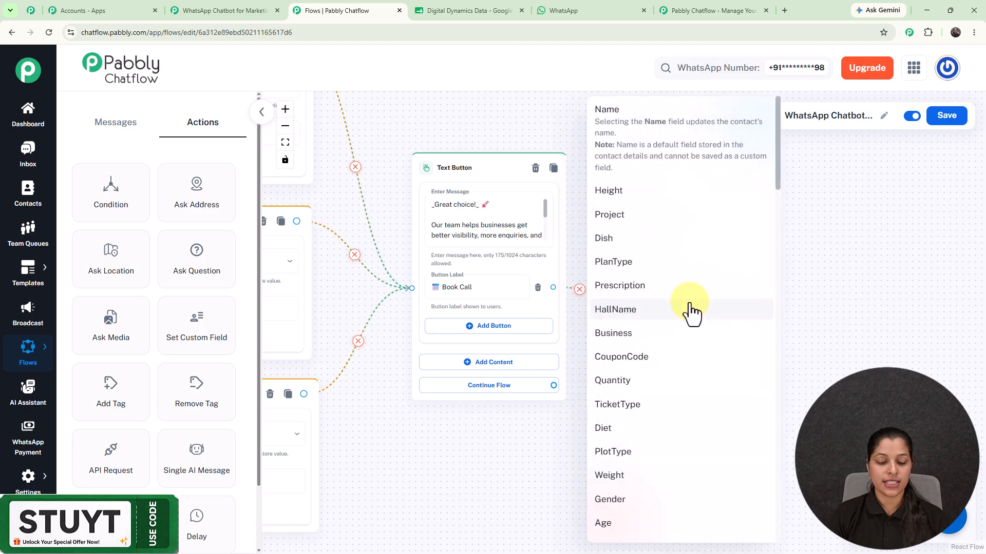
{"action": "left_click", "coordinate": [671, 334]}
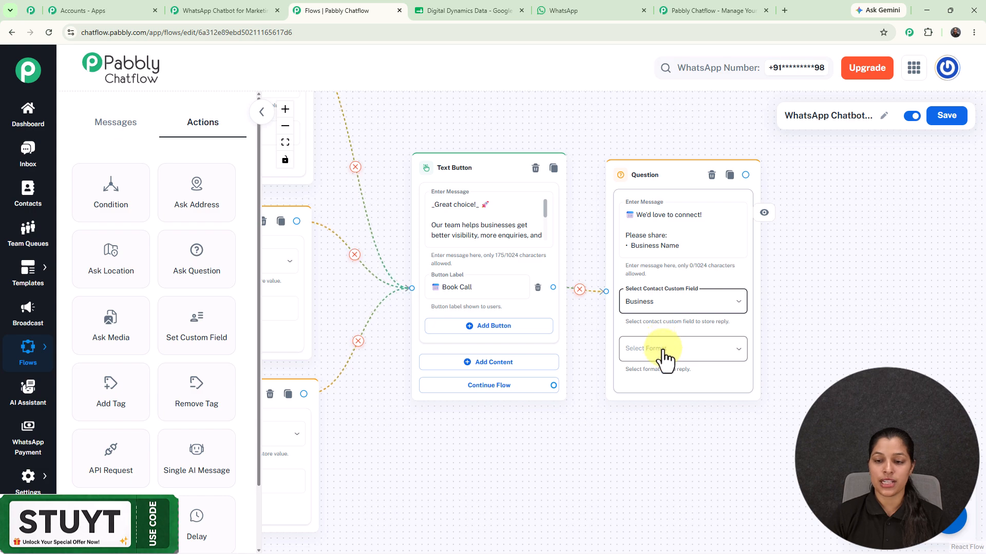
{"action": "left_click", "coordinate": [663, 348]}
{"action": "left_click", "coordinate": [639, 379]}
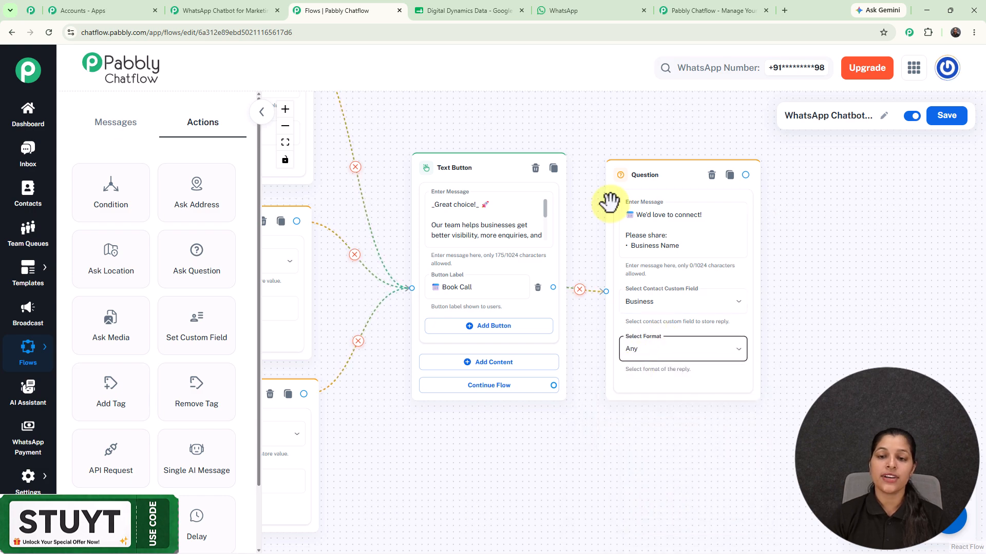
- Review the FullName and Email question nodes, then go to the All Pabbly Apps page
{"action": "scroll", "coordinate": [586, 126], "scroll_direction": "down", "scroll_amount": 5}
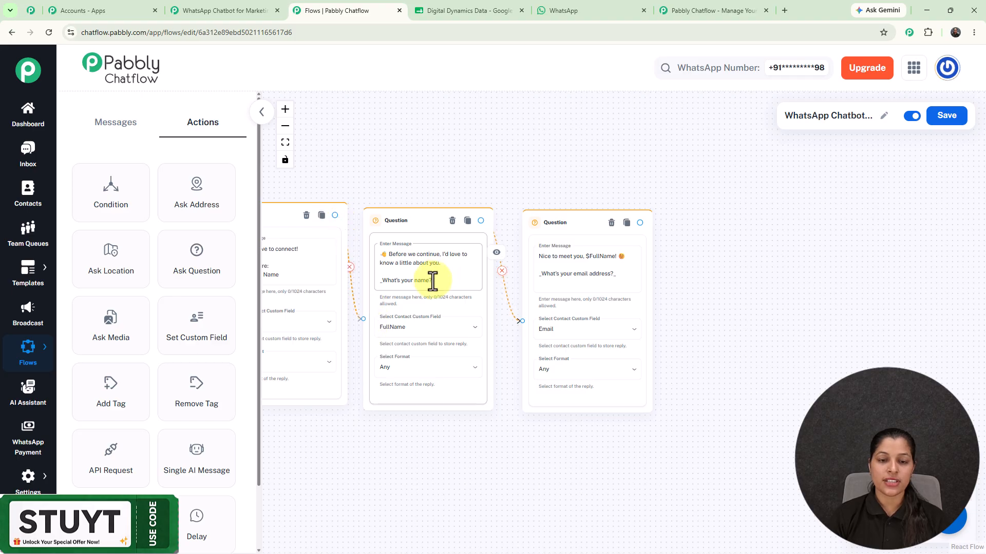
{"action": "scroll", "coordinate": [414, 179], "scroll_direction": "down", "scroll_amount": 3}
{"action": "scroll", "coordinate": [607, 198], "scroll_direction": "down", "scroll_amount": 3}
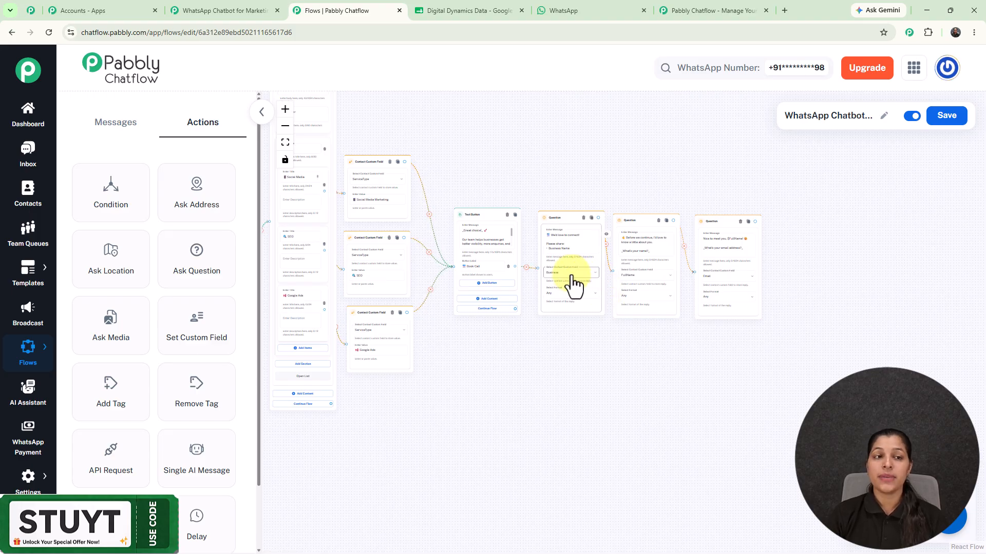
{"action": "left_click", "coordinate": [76, 10]}
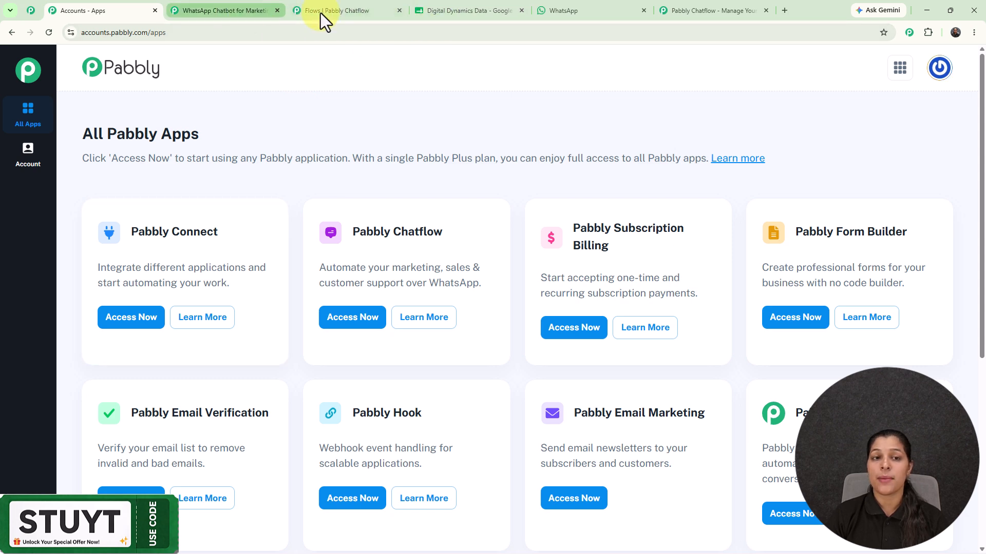
- Inspect the Pabbly Connect Chatflow-to-Google Sheets workflow, then return to the Chatflow editor
{"action": "left_click", "coordinate": [369, 13]}
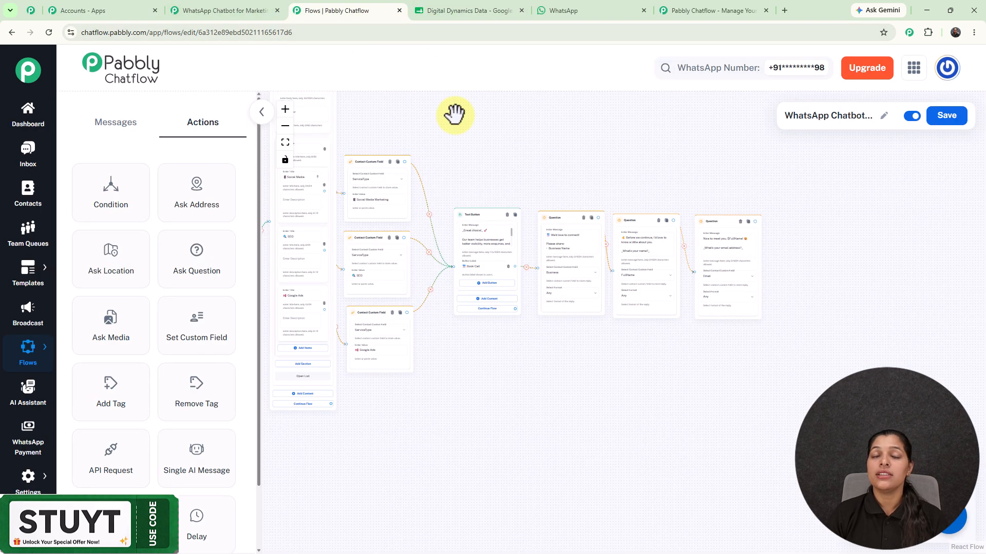
{"action": "left_click", "coordinate": [214, 9]}
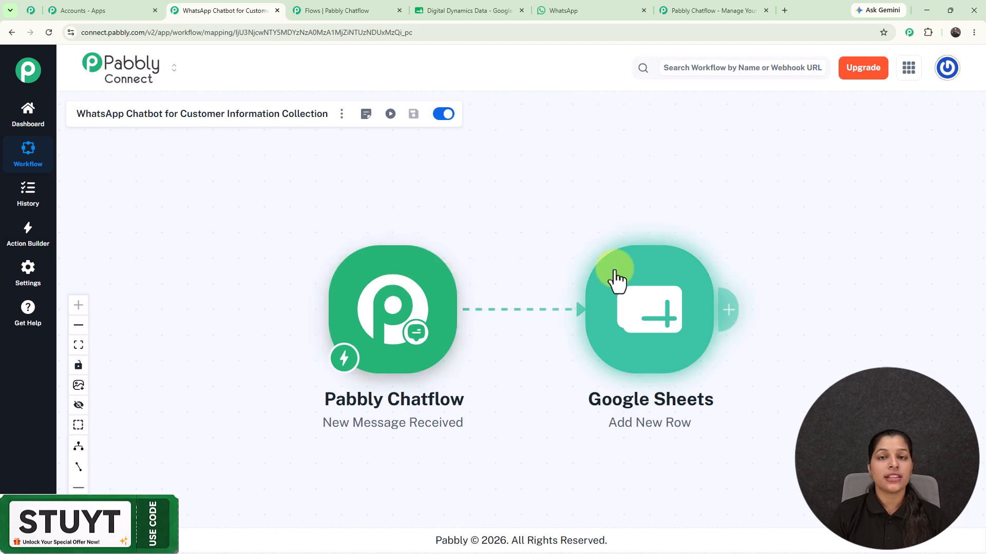
{"action": "left_click", "coordinate": [338, 5]}
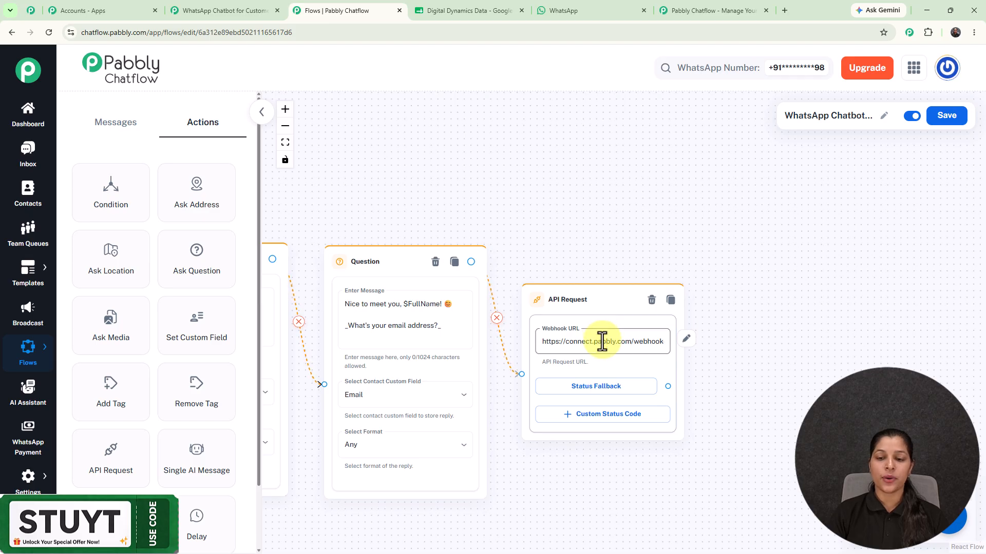
- Open the API Request's POST webhook URL and compare it with the Connect trigger's webhook
{"action": "left_click", "coordinate": [602, 341]}
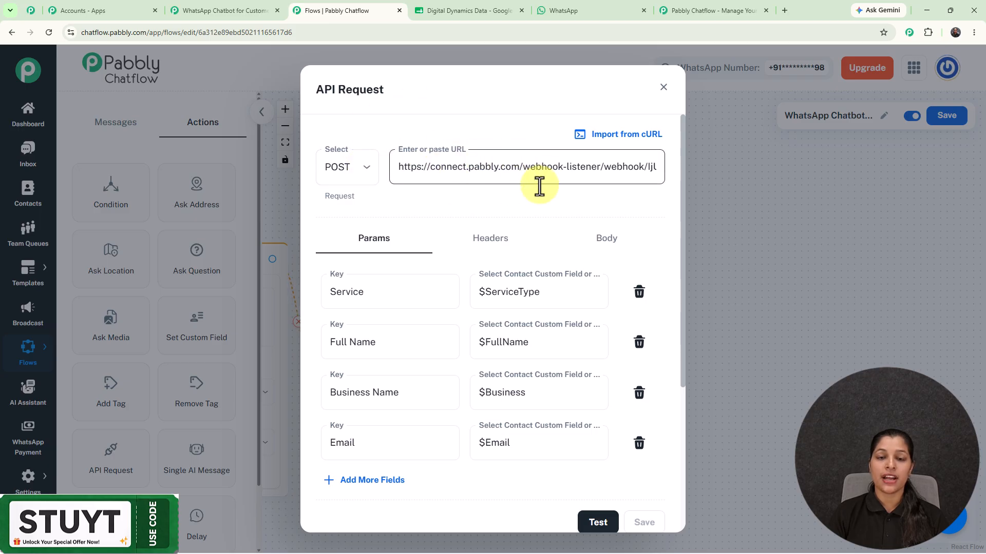
{"action": "left_click", "coordinate": [246, 9]}
{"action": "left_click", "coordinate": [412, 336]}
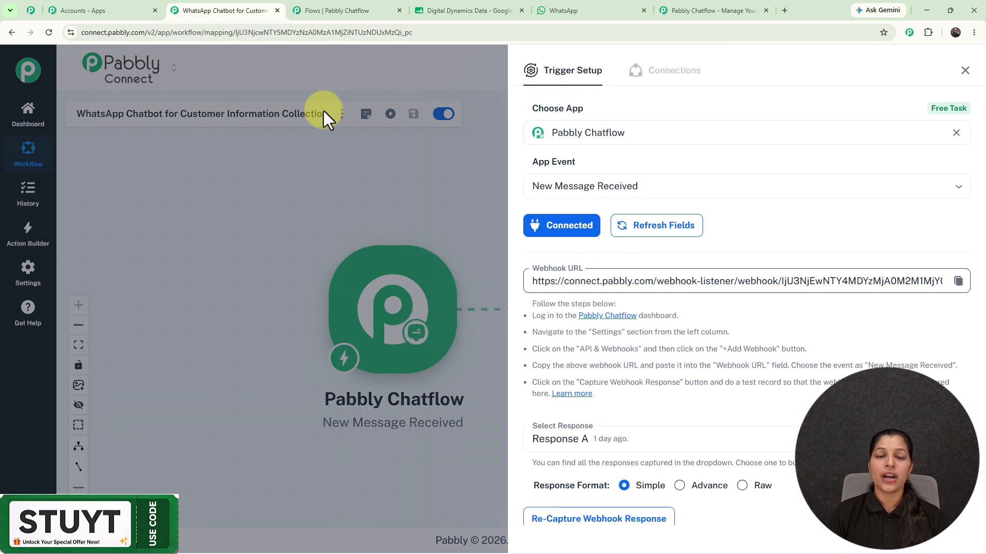
{"action": "left_click", "coordinate": [965, 71]}
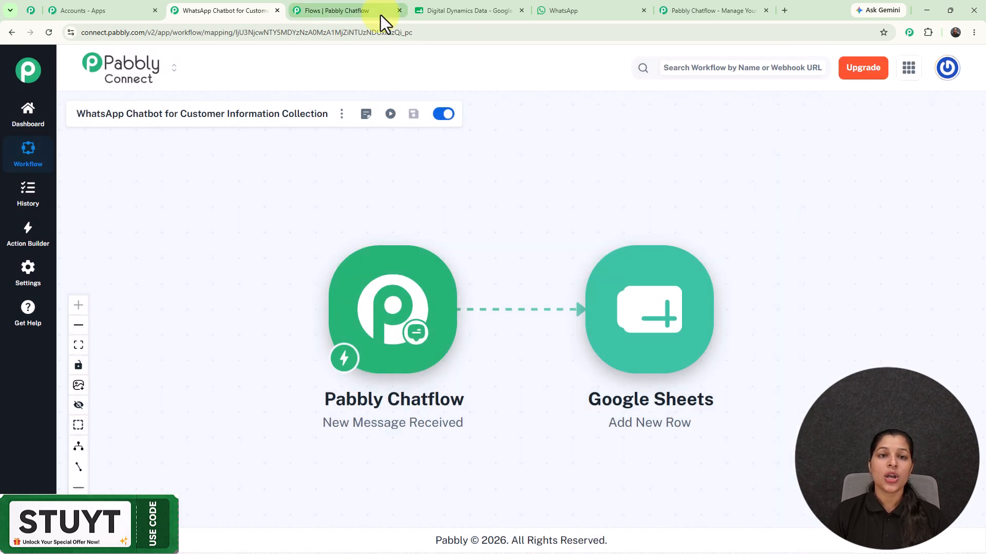
{"action": "left_click", "coordinate": [347, 9]}
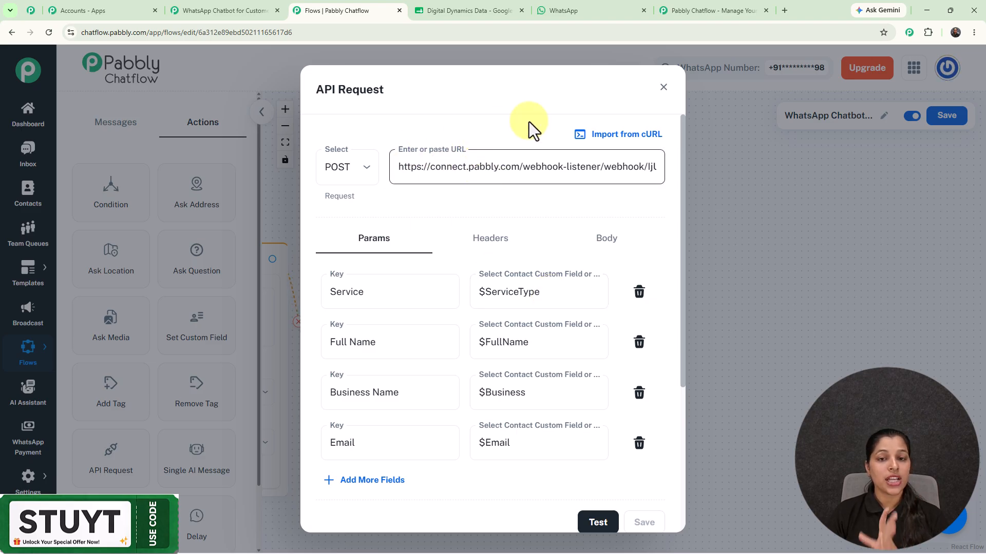
- Check the Service, Full Name, Business Name and Email parameters against the Connect workflow
{"action": "left_click", "coordinate": [217, 11]}
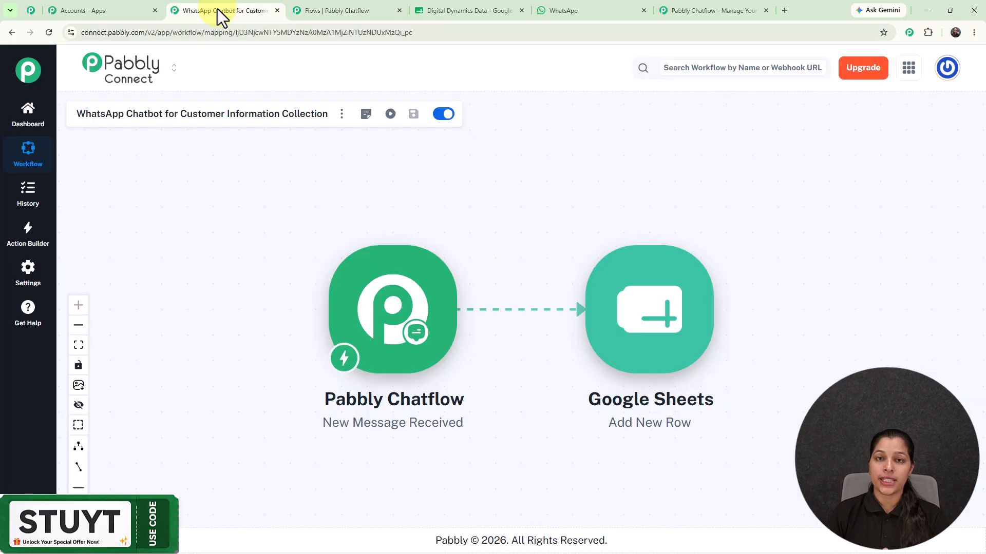
{"action": "left_click", "coordinate": [319, 11]}
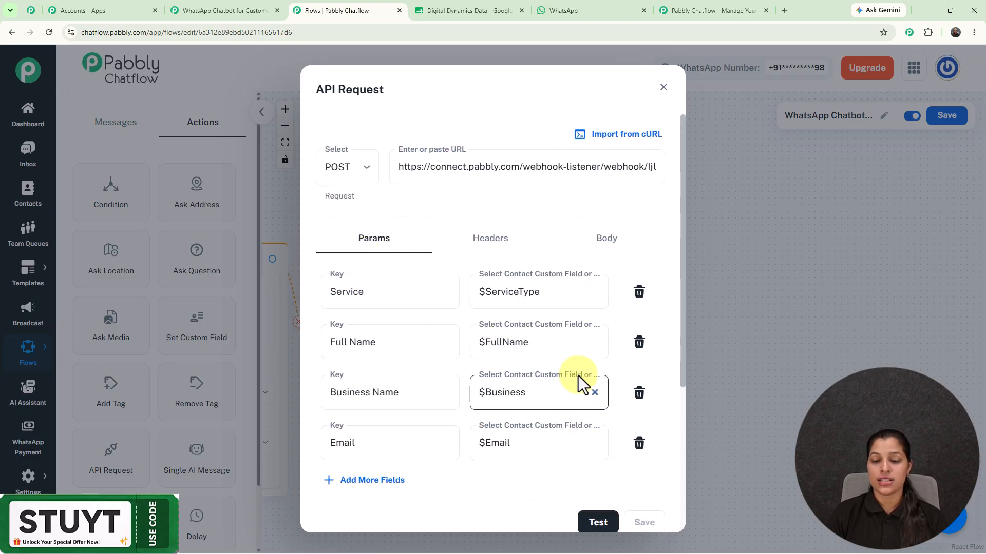
{"action": "scroll", "coordinate": [579, 380], "scroll_direction": "down", "scroll_amount": 2}
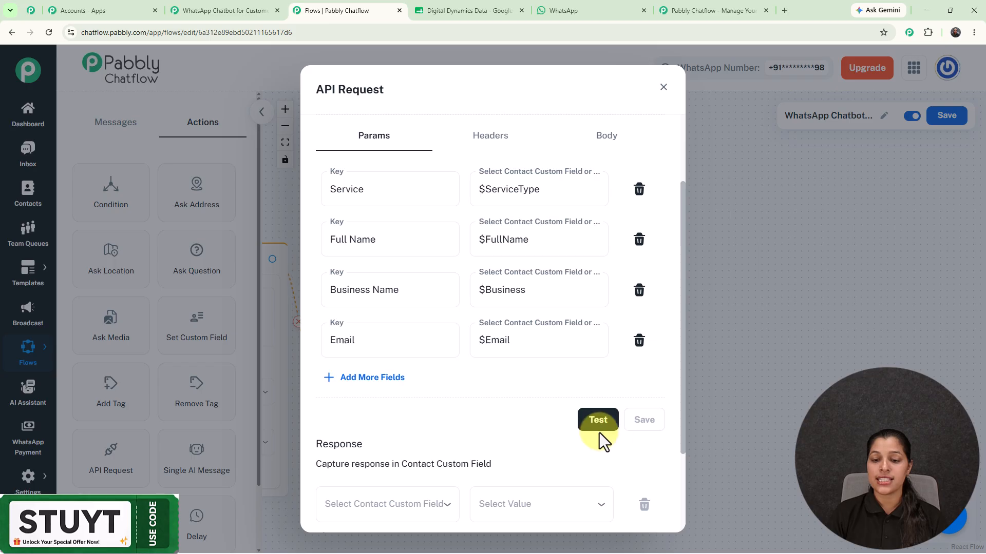
{"action": "left_click", "coordinate": [205, 10]}
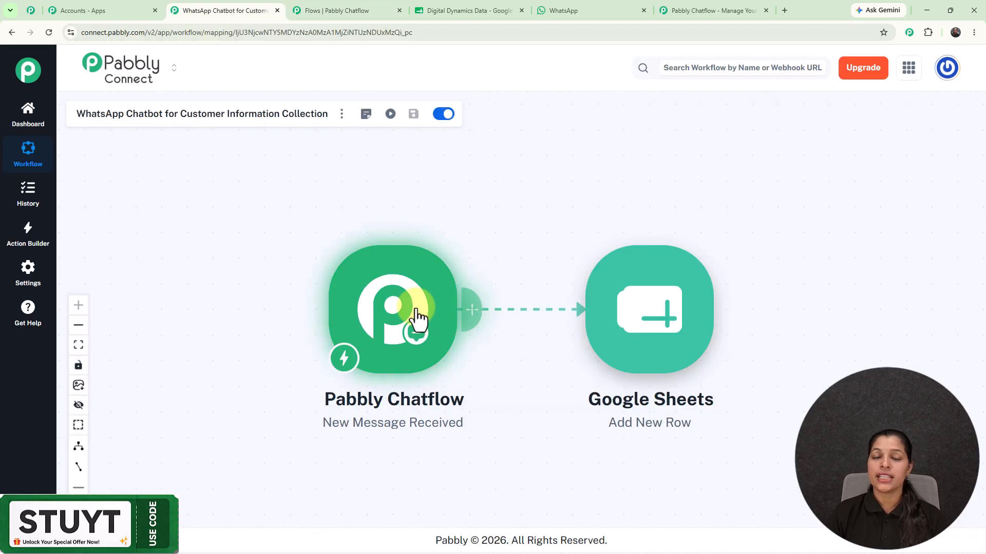
{"action": "left_click", "coordinate": [318, 9]}
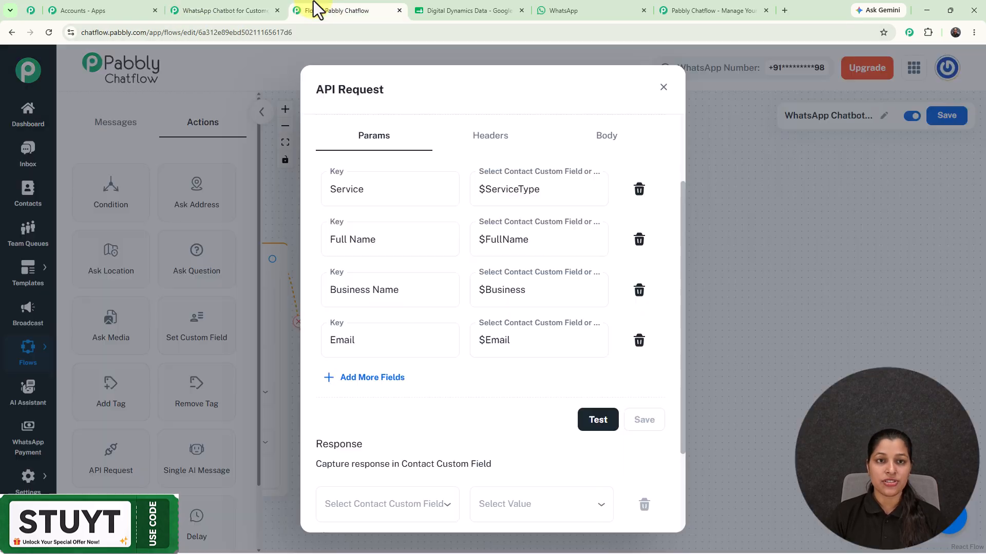
- Review the Google Sheets Add New Row field mapping in Pabbly Connect
{"action": "left_click", "coordinate": [247, 7]}
{"action": "left_click", "coordinate": [659, 343]}
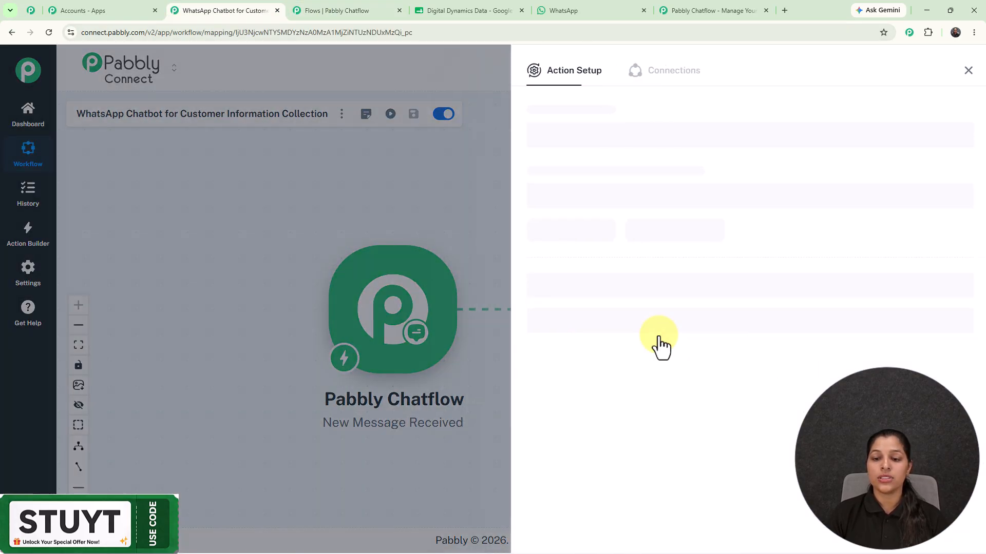
{"action": "scroll", "coordinate": [659, 341], "scroll_direction": "down", "scroll_amount": 2}
{"action": "scroll", "coordinate": [631, 319], "scroll_direction": "down", "scroll_amount": 3}
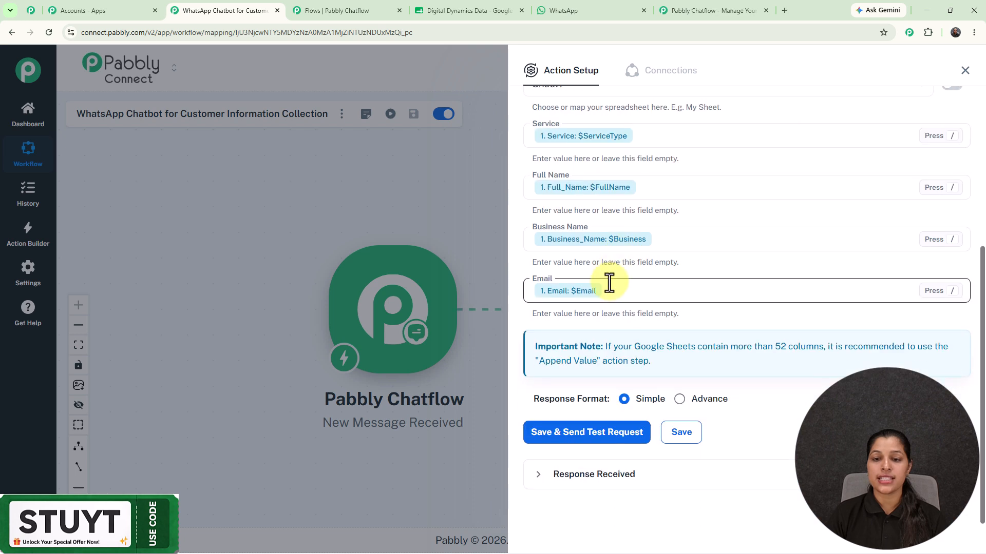
{"action": "scroll", "coordinate": [609, 283], "scroll_direction": "up", "scroll_amount": 2}
{"action": "scroll", "coordinate": [625, 284], "scroll_direction": "down", "scroll_amount": 2}
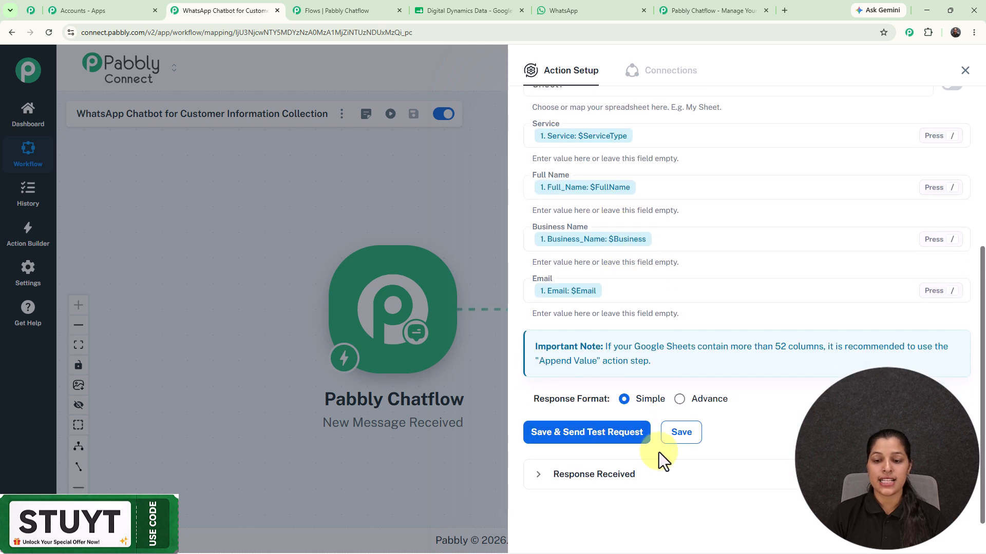
- Check the $FullName placeholder in the Digital Dynamics Data sheet, then close the API Request settings
{"action": "left_click", "coordinate": [482, 6]}
{"action": "left_click", "coordinate": [232, 181]}
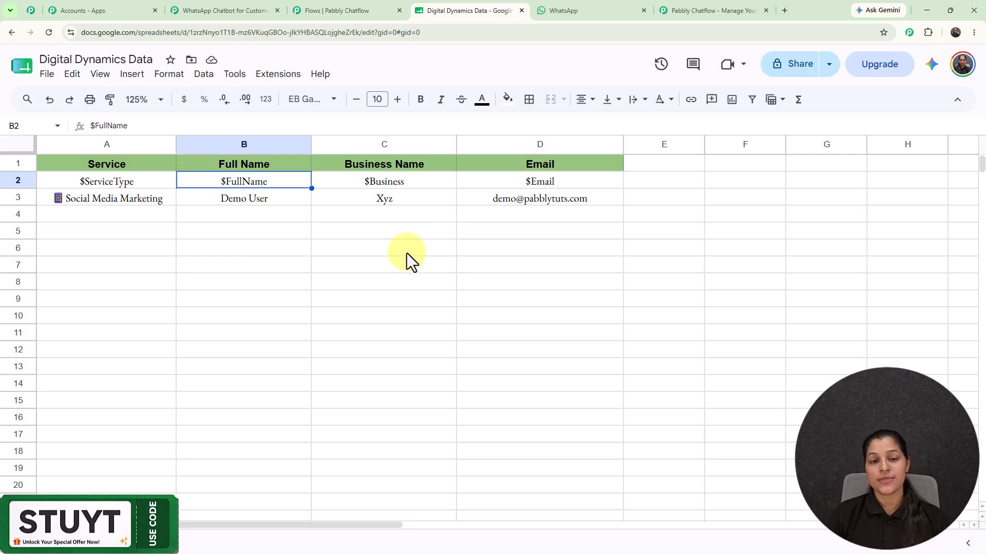
{"action": "left_click", "coordinate": [324, 8]}
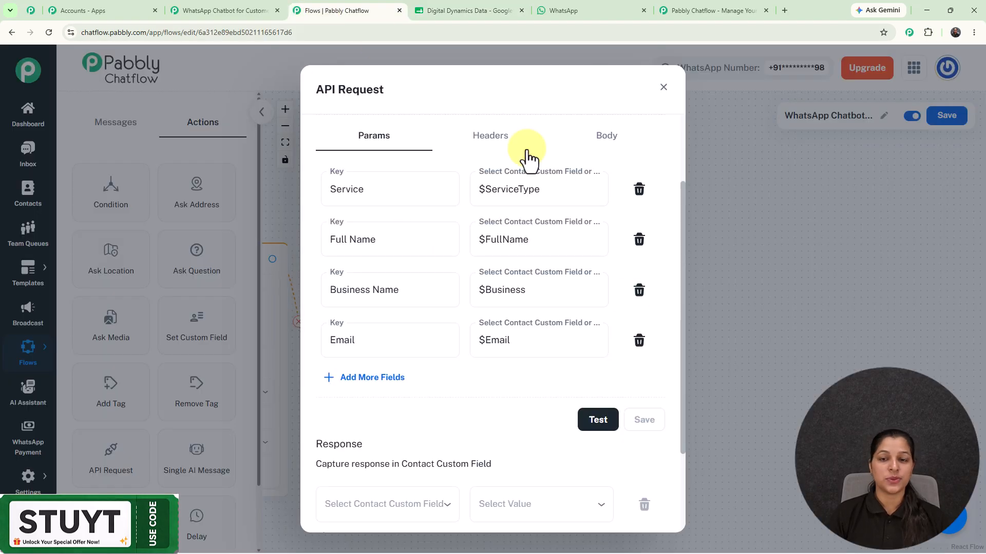
{"action": "left_click", "coordinate": [663, 88]}
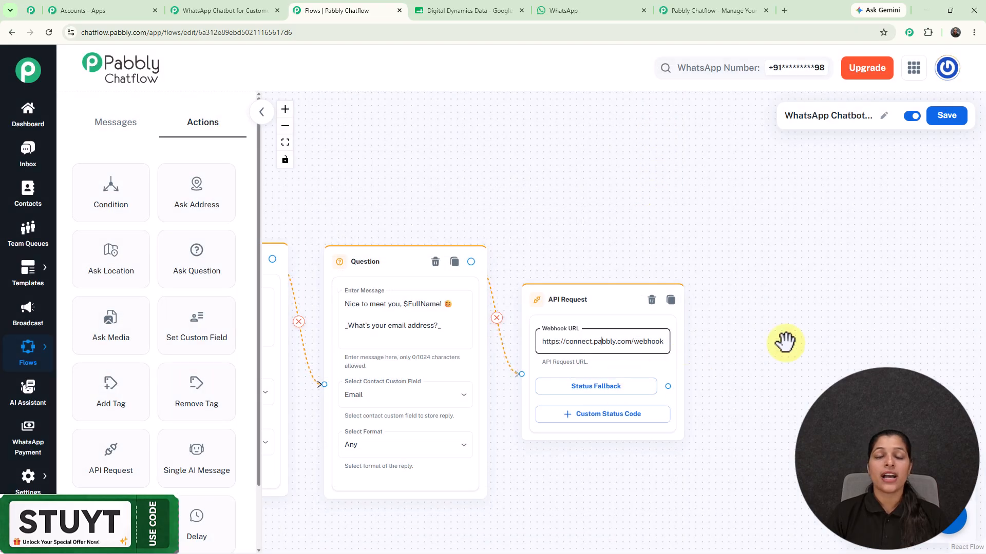
- Pan and zoom across the flow to review the Question steps and the closing $FullName thanks message
{"action": "scroll", "coordinate": [785, 342], "scroll_direction": "down", "scroll_amount": 3}
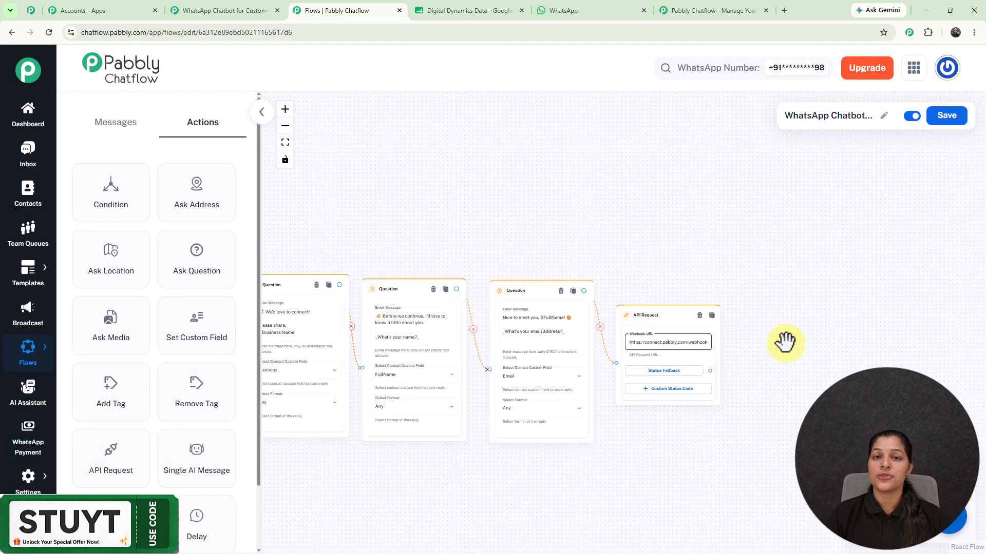
{"action": "scroll", "coordinate": [785, 342], "scroll_direction": "down", "scroll_amount": 4}
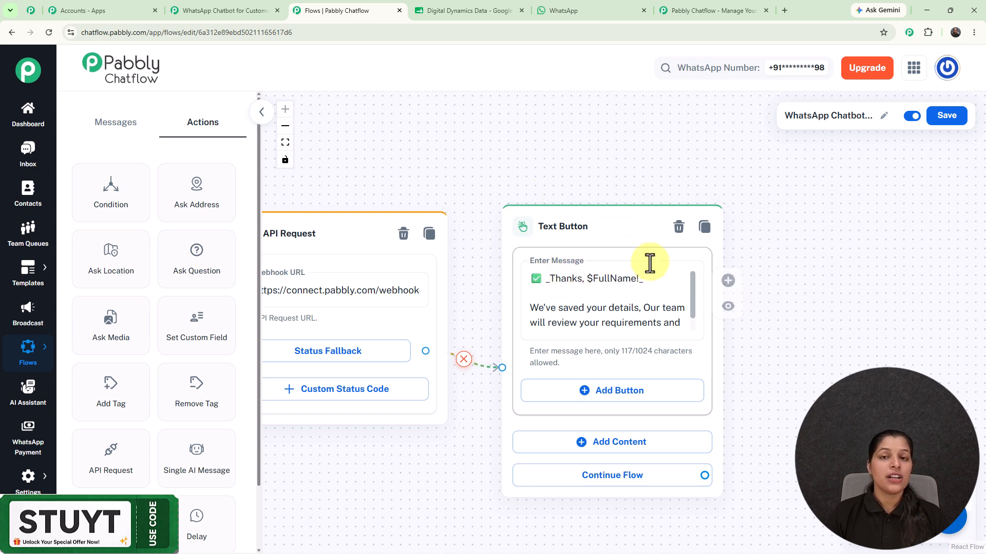
{"action": "scroll", "coordinate": [516, 203], "scroll_direction": "down", "scroll_amount": 6}
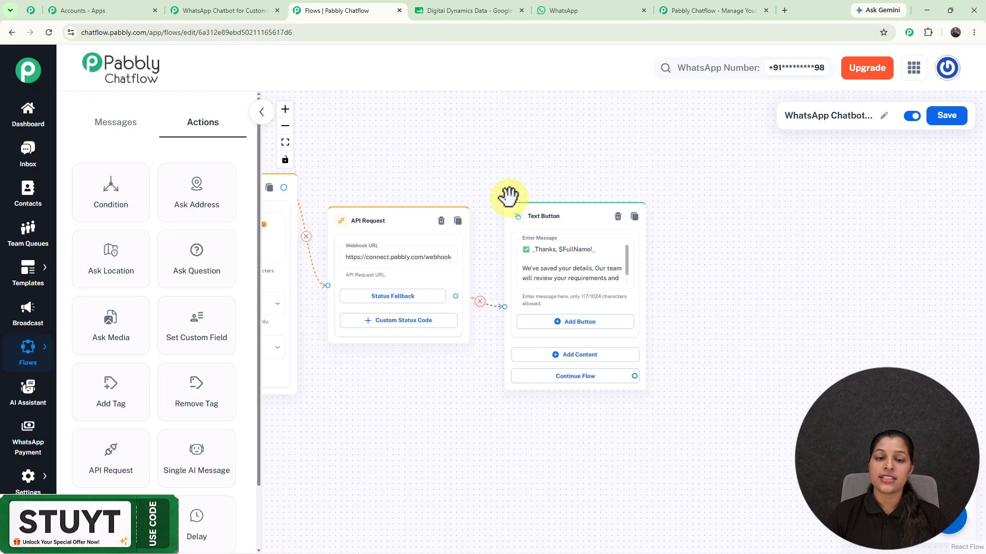
{"action": "left_click_drag", "start_coordinate": [414, 154], "coordinate": [716, 196]}
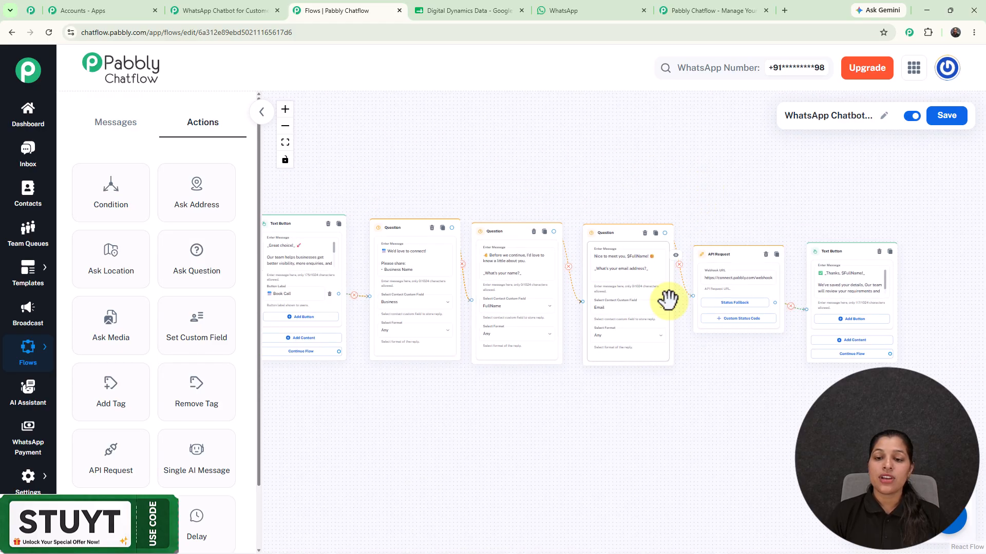
{"action": "scroll", "coordinate": [665, 297], "scroll_direction": "up", "scroll_amount": 2}
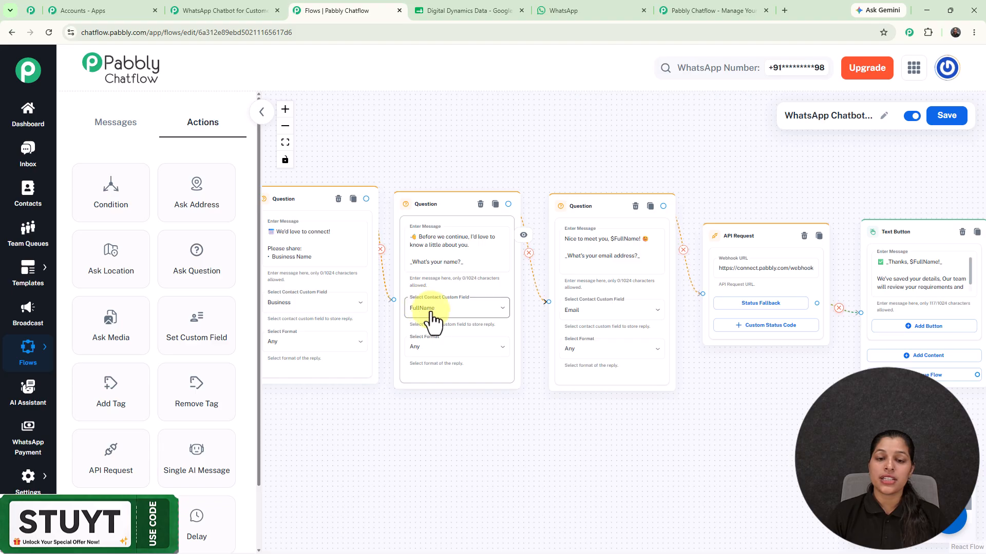
{"action": "scroll", "coordinate": [441, 298], "scroll_direction": "up", "scroll_amount": 5}
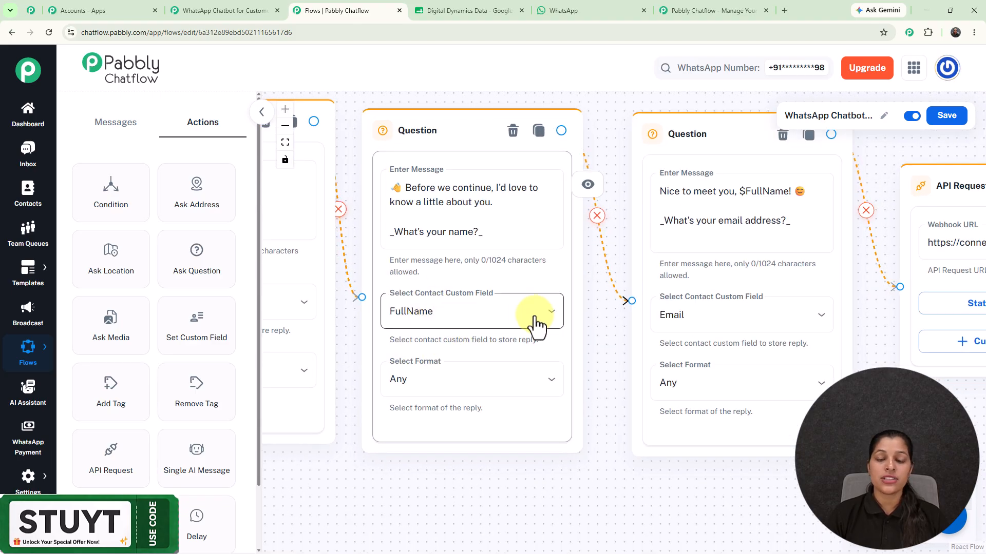
{"action": "scroll", "coordinate": [595, 338], "scroll_direction": "down", "scroll_amount": 5}
{"action": "scroll", "coordinate": [598, 339], "scroll_direction": "down", "scroll_amount": 2}
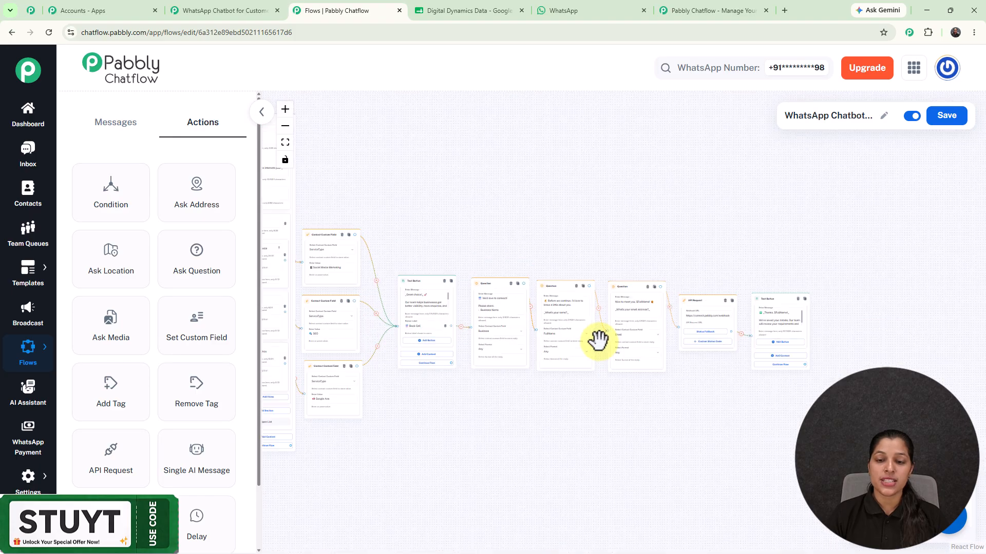
{"action": "scroll", "coordinate": [784, 324], "scroll_direction": "up", "scroll_amount": 6}
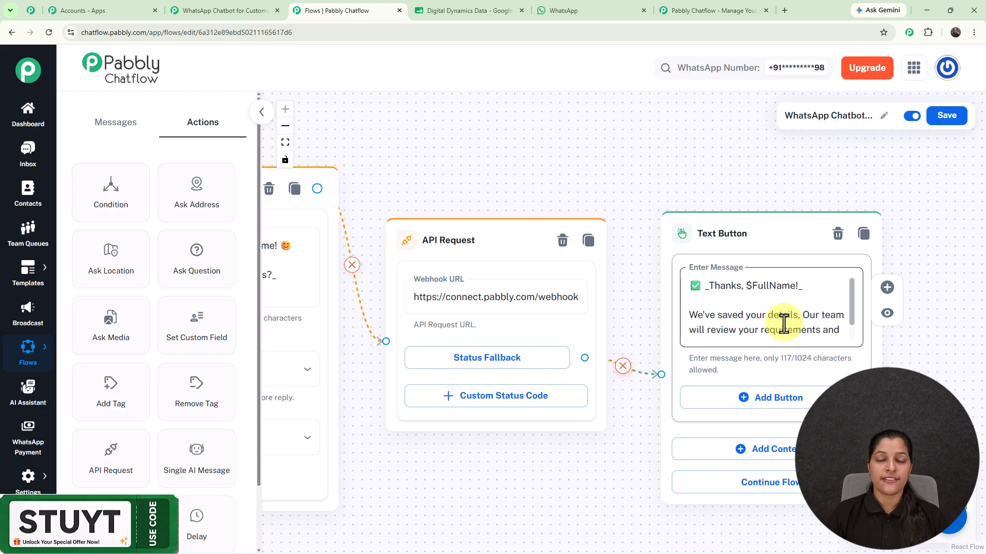
{"action": "scroll", "coordinate": [784, 324], "scroll_direction": "down", "scroll_amount": 5}
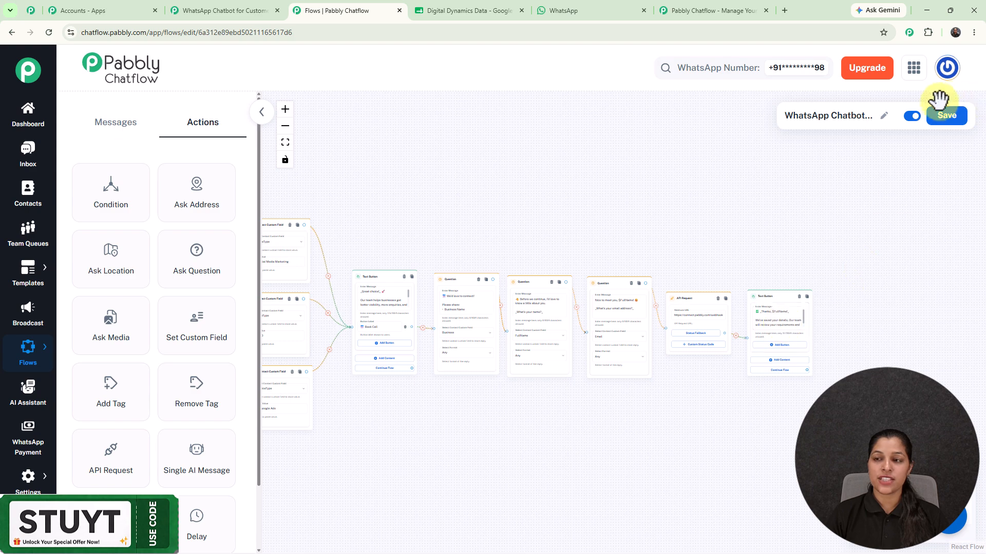
- Save the chatbot flow and pan out to view the whole lead-capture flow
{"action": "left_click", "coordinate": [949, 116]}
{"action": "scroll", "coordinate": [597, 156], "scroll_direction": "down", "scroll_amount": 3}
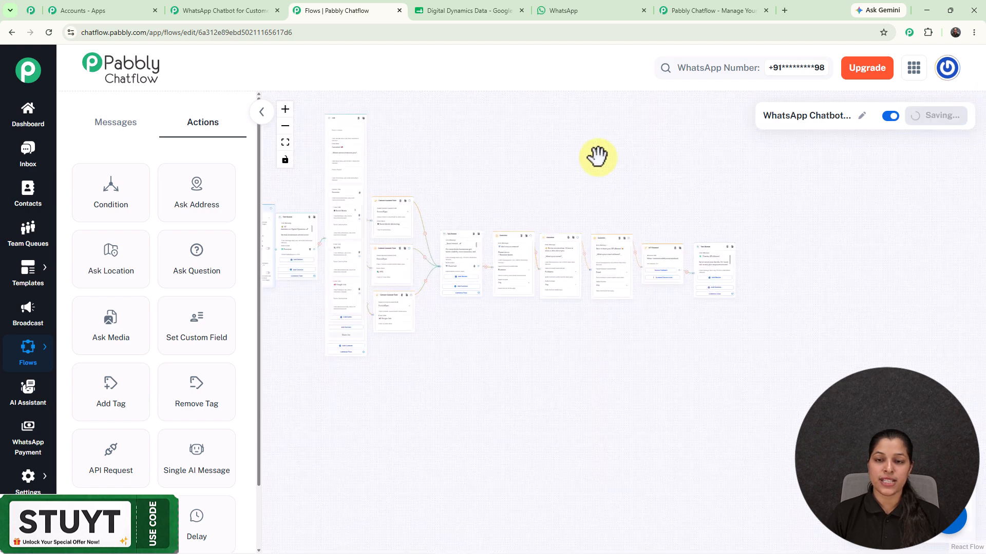
{"action": "left_click_drag", "start_coordinate": [596, 156], "coordinate": [728, 203]}
{"action": "scroll", "coordinate": [711, 202], "scroll_direction": "up", "scroll_amount": 3}
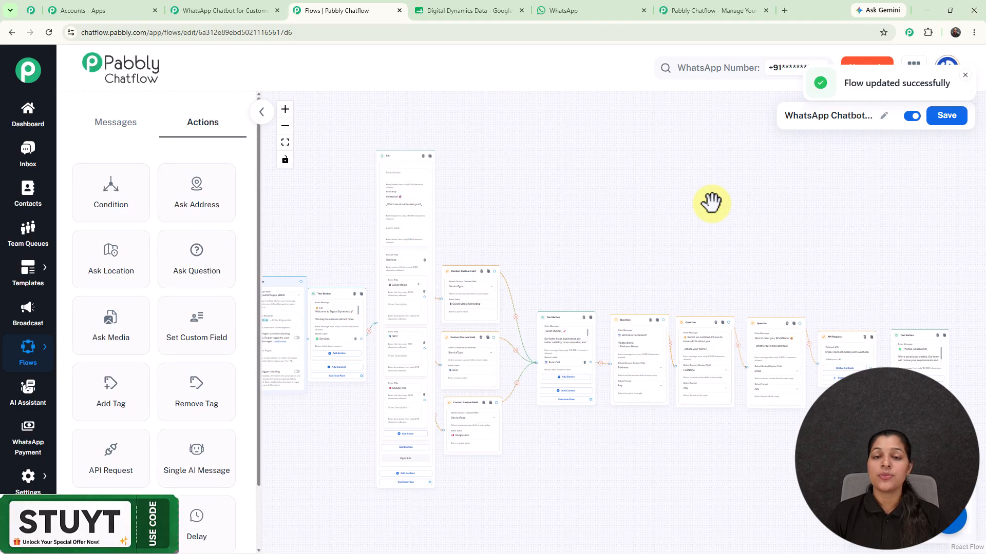